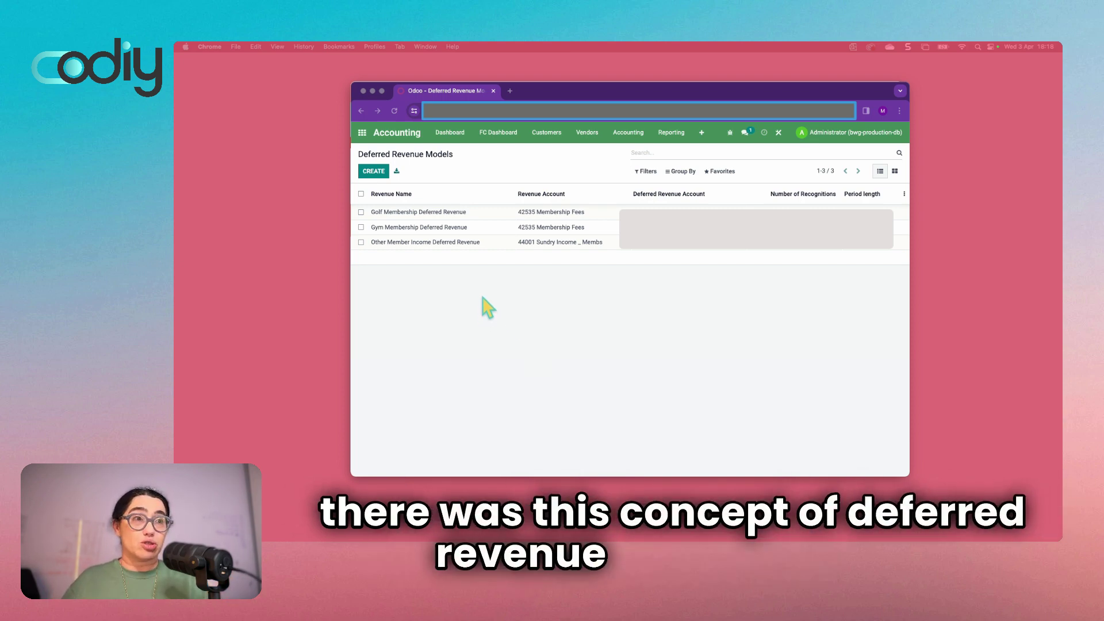
Open the Golf Membership Deferred Revenue model to view its depreciation settings
{"action": "left_click", "coordinate": [470, 218]}
{"action": "left_click", "coordinate": [469, 217]}
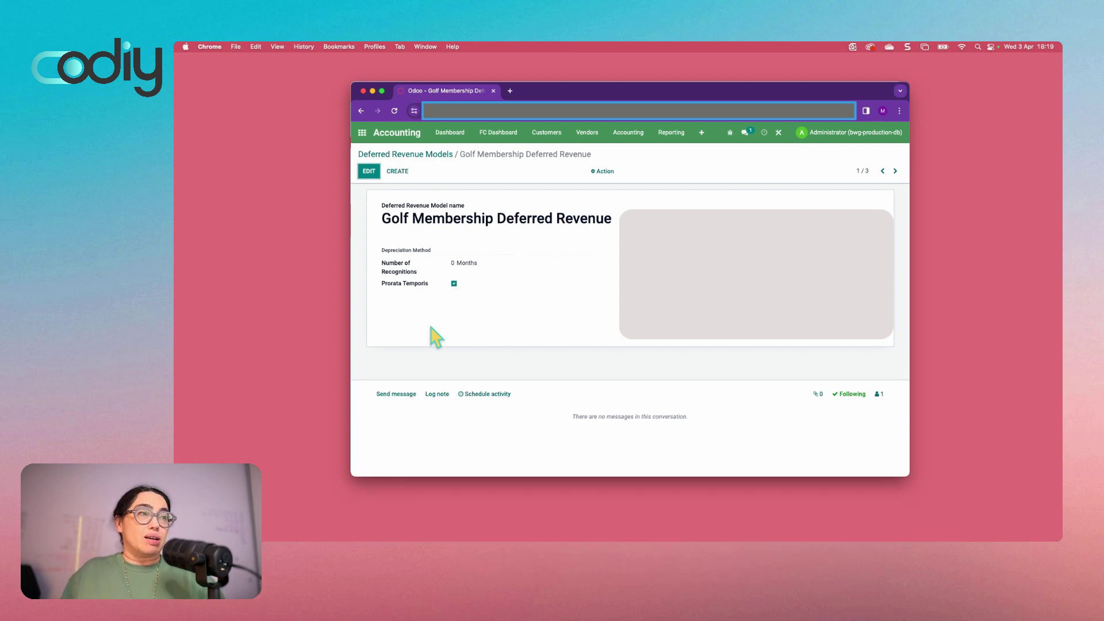
Search the application menus for "auto" and open the Automated Actions list
{"action": "left_click", "coordinate": [362, 132]}
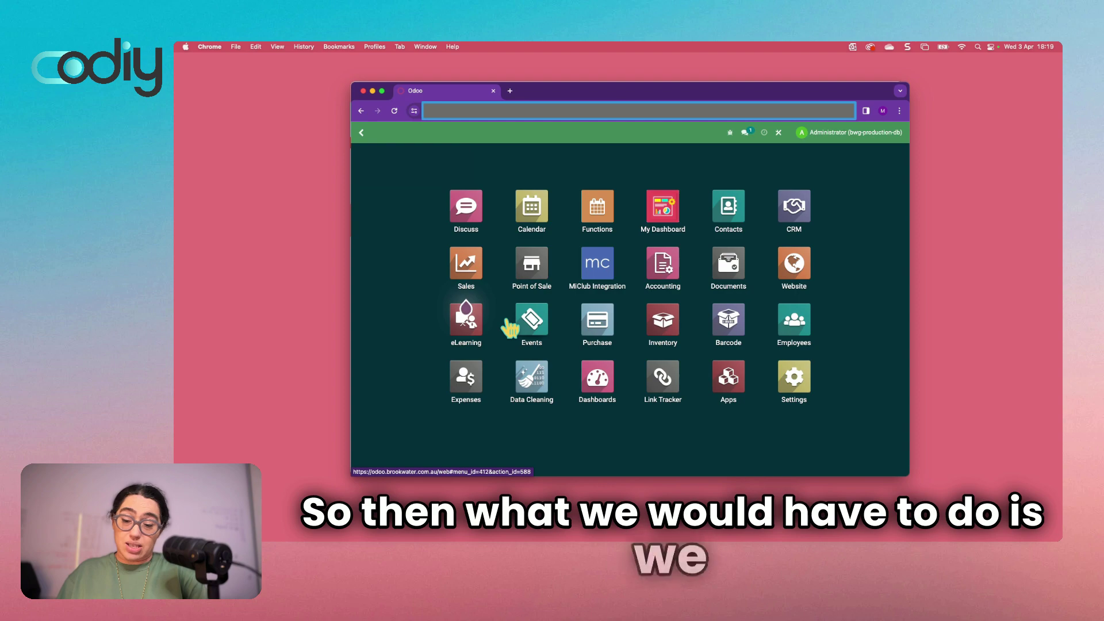
{"action": "type", "text": "auto"}
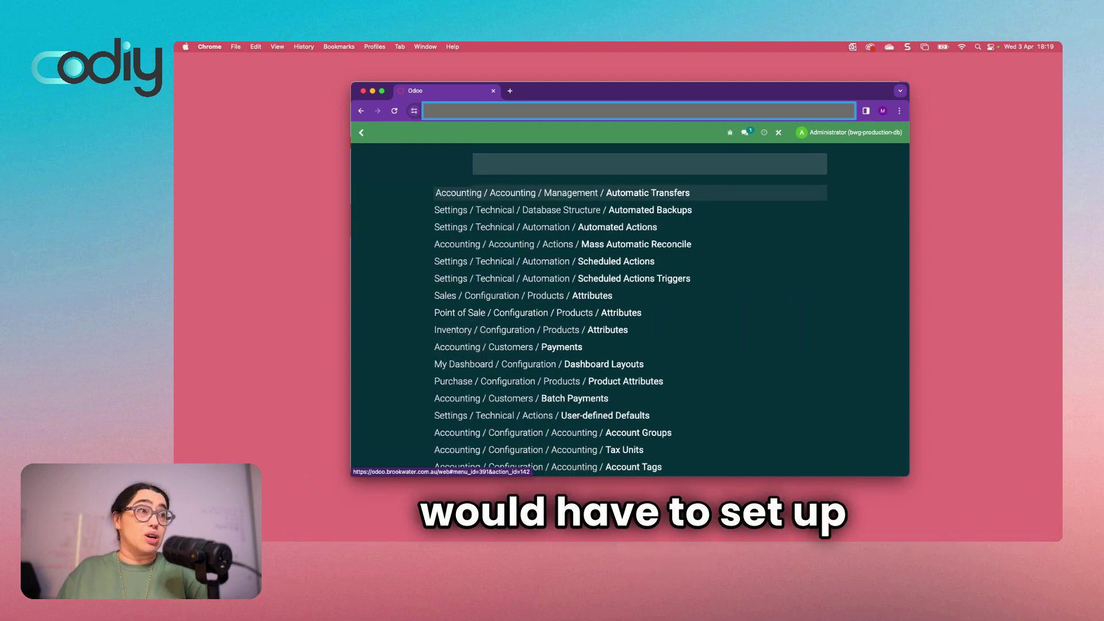
{"action": "left_click", "coordinate": [628, 229]}
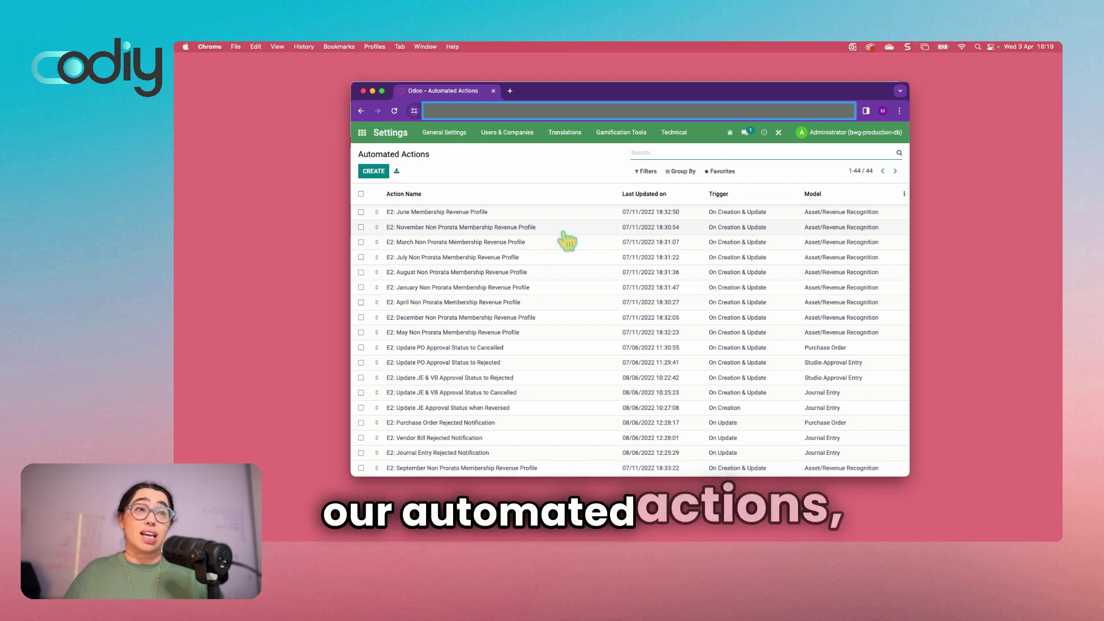
Examine the rules and data to write of the November Non Prorata Membership Revenue Profile action, then return to the list
{"action": "left_click", "coordinate": [539, 230]}
{"action": "scroll", "coordinate": [513, 338], "scroll_direction": "down", "scroll_amount": 3}
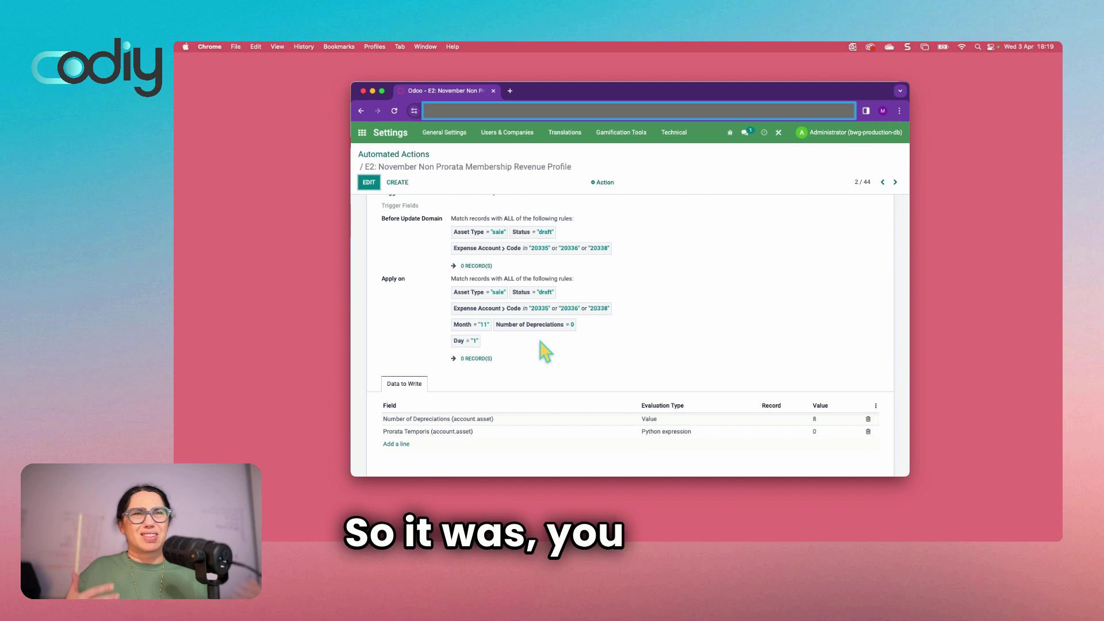
{"action": "left_click", "coordinate": [403, 155]}
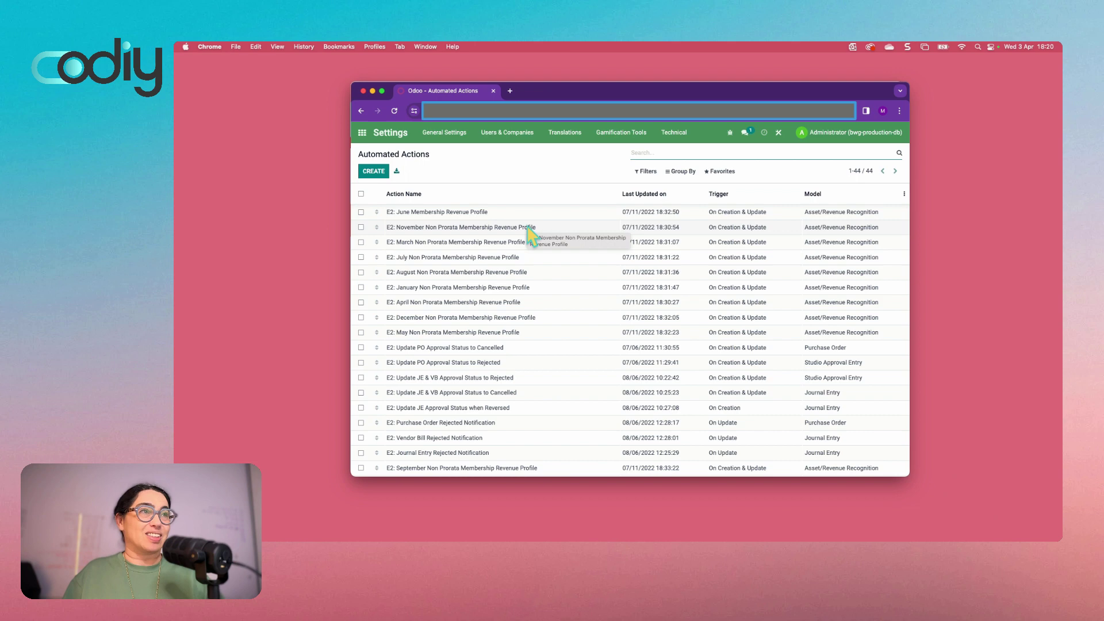
Switch to the Odoo 17 test database, search its menus for "deferred", and close the search
{"action": "left_click", "coordinate": [372, 92]}
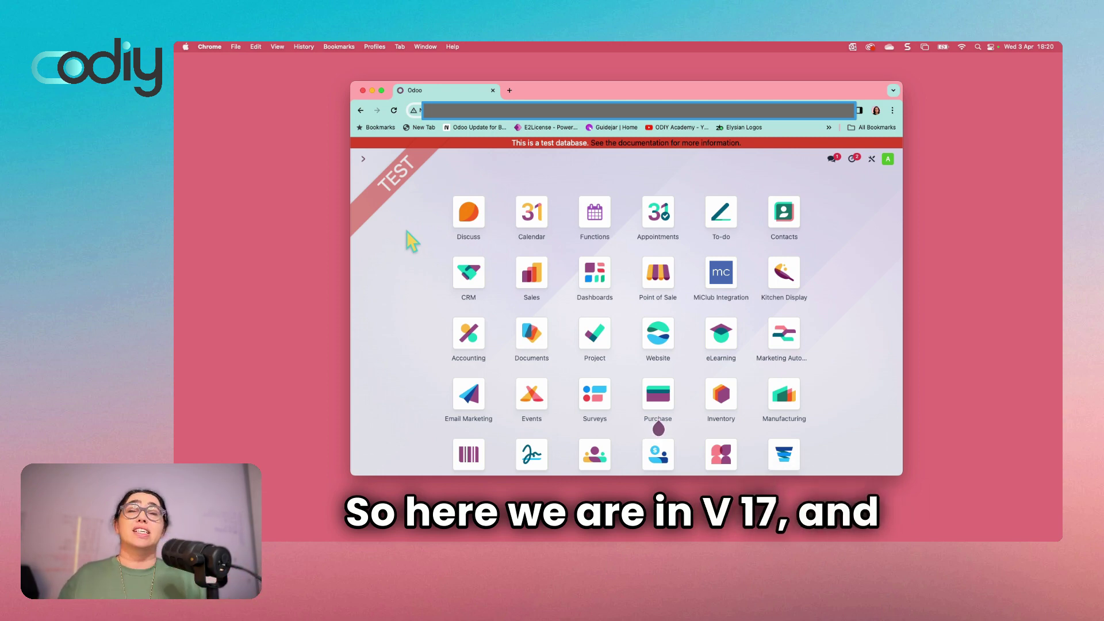
{"action": "type", "text": "defe"}
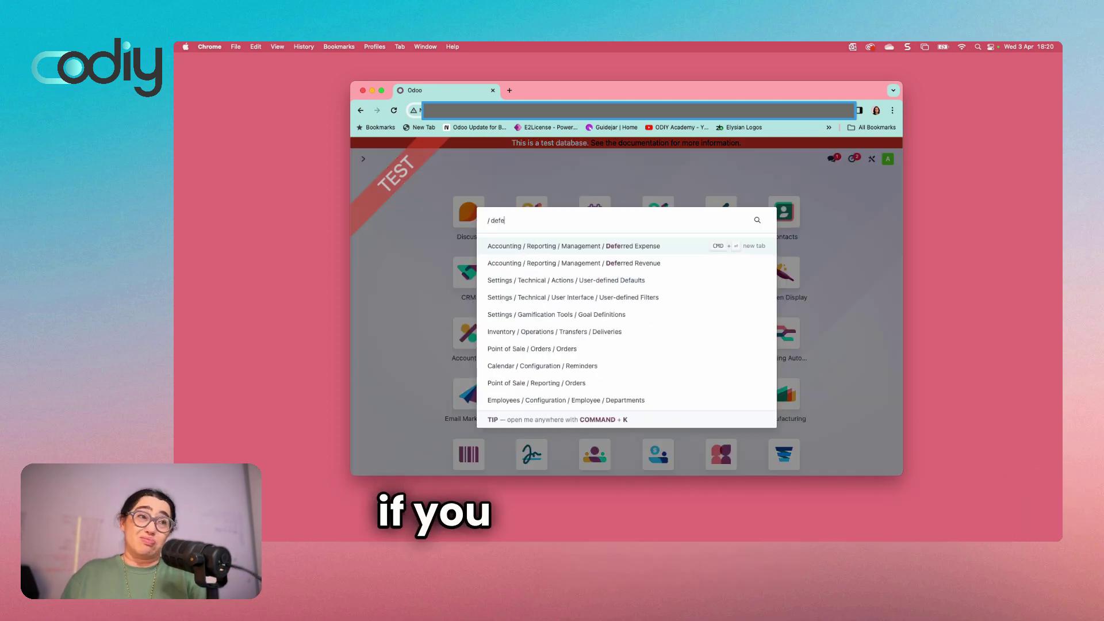
{"action": "type", "text": "rred"}
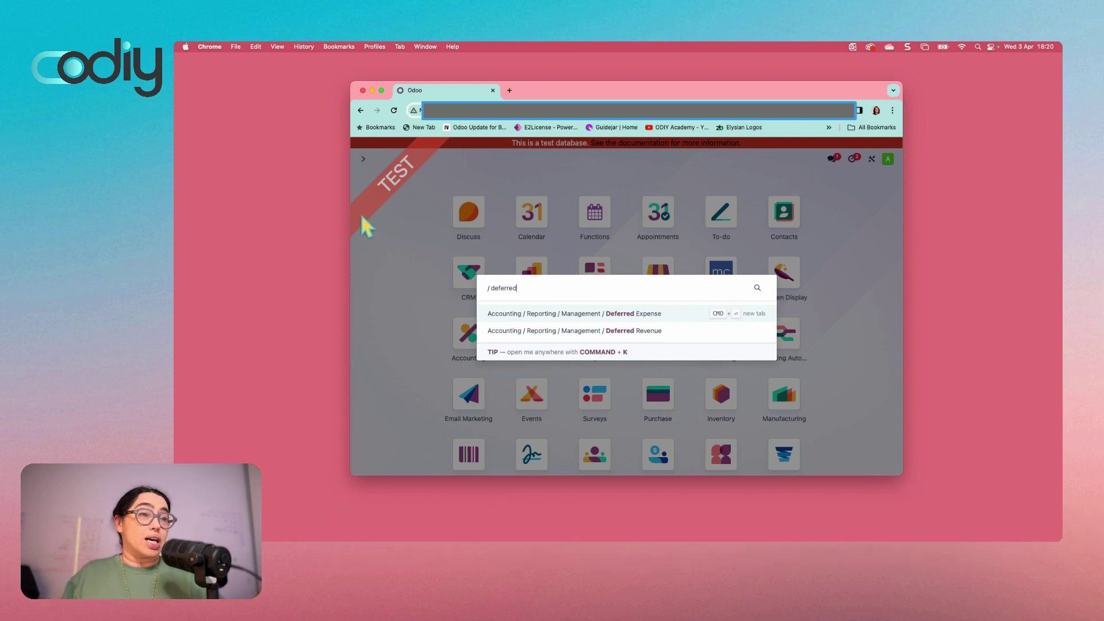
{"action": "left_click", "coordinate": [401, 254]}
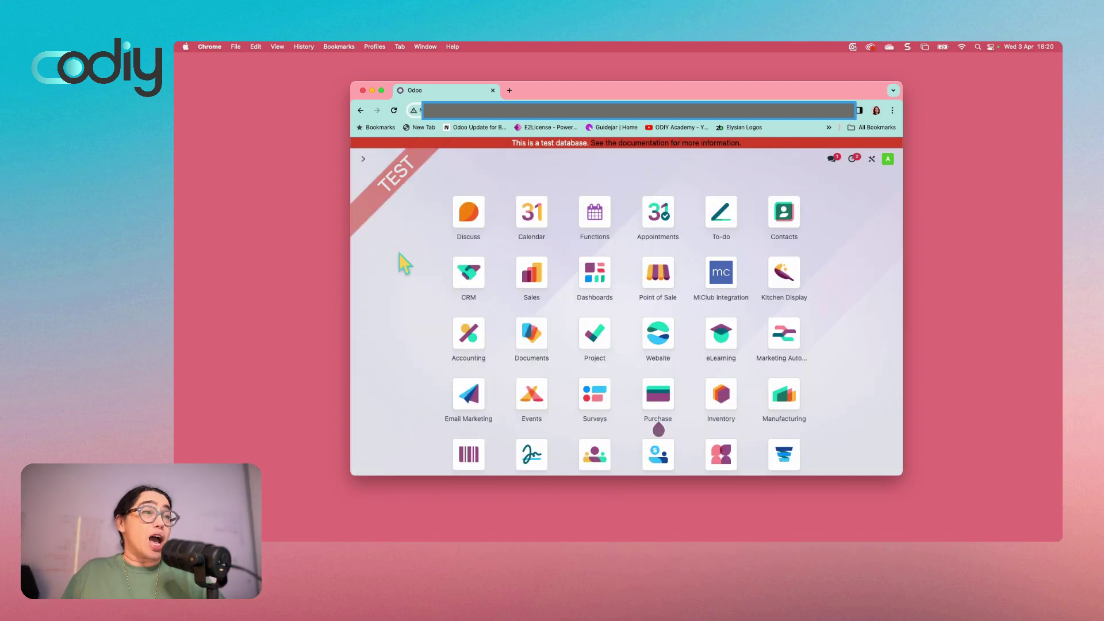
Open the Accounting section of the system settings and look through it
{"action": "scroll", "coordinate": [409, 292], "scroll_direction": "down", "scroll_amount": 2}
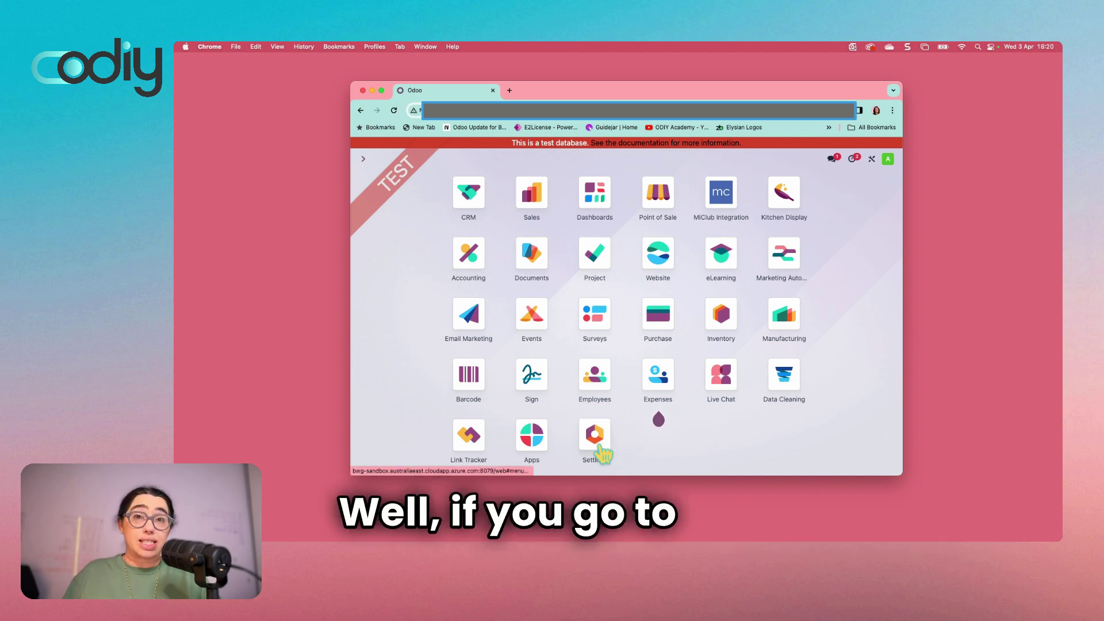
{"action": "left_click", "coordinate": [598, 449]}
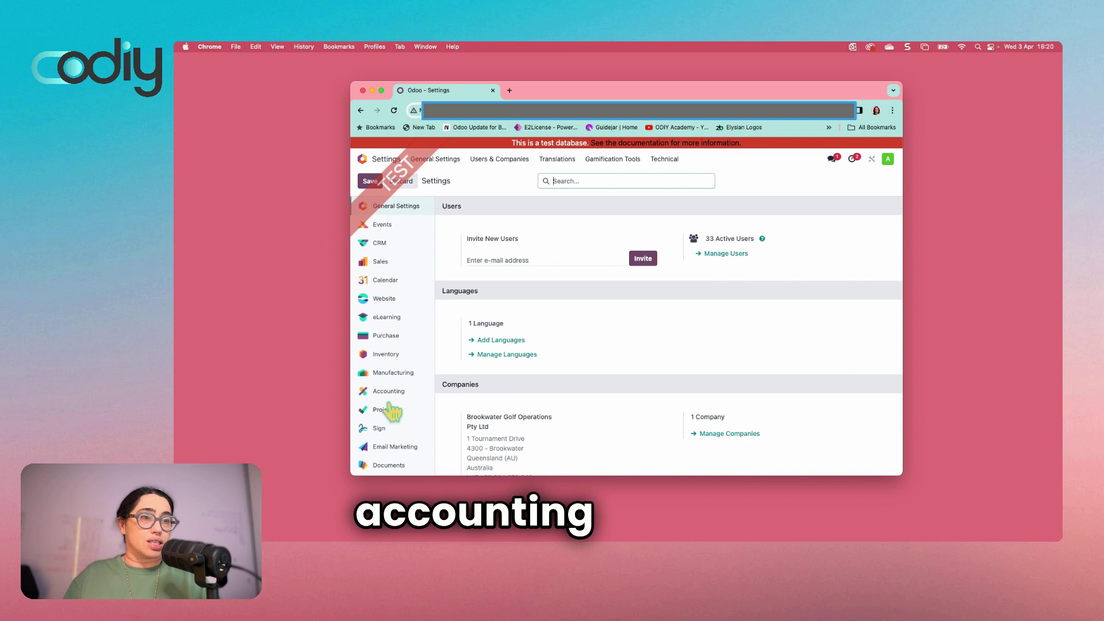
{"action": "left_click", "coordinate": [387, 393]}
{"action": "scroll", "coordinate": [595, 380], "scroll_direction": "down", "scroll_amount": 10}
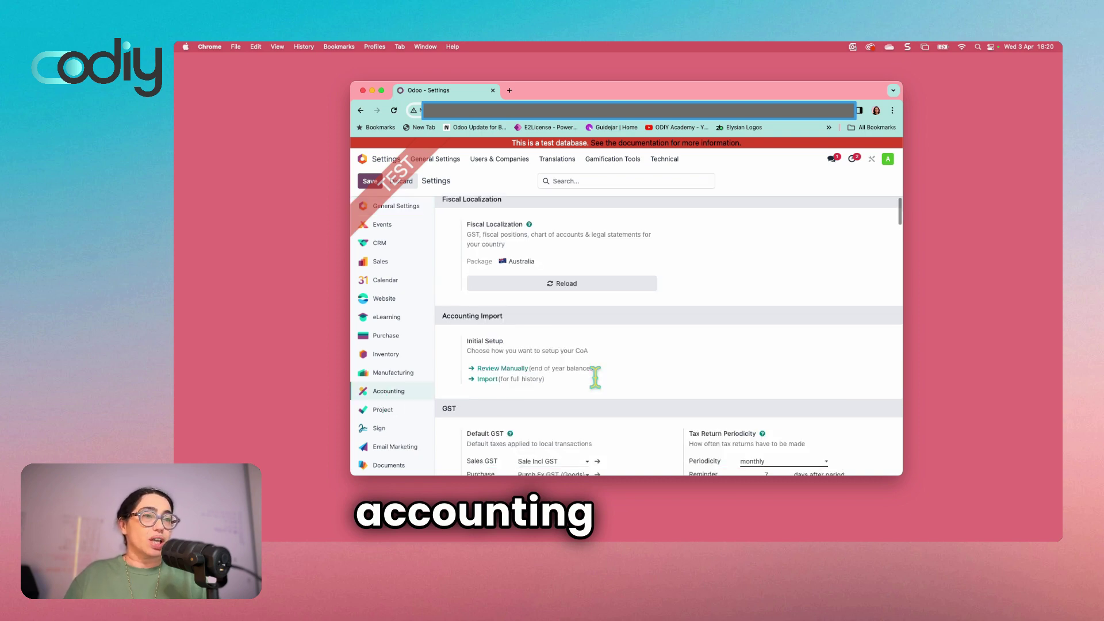
Search the settings for "deferre" and inspect the choices for Generate Expense Entries without changing them
{"action": "left_click", "coordinate": [590, 181]}
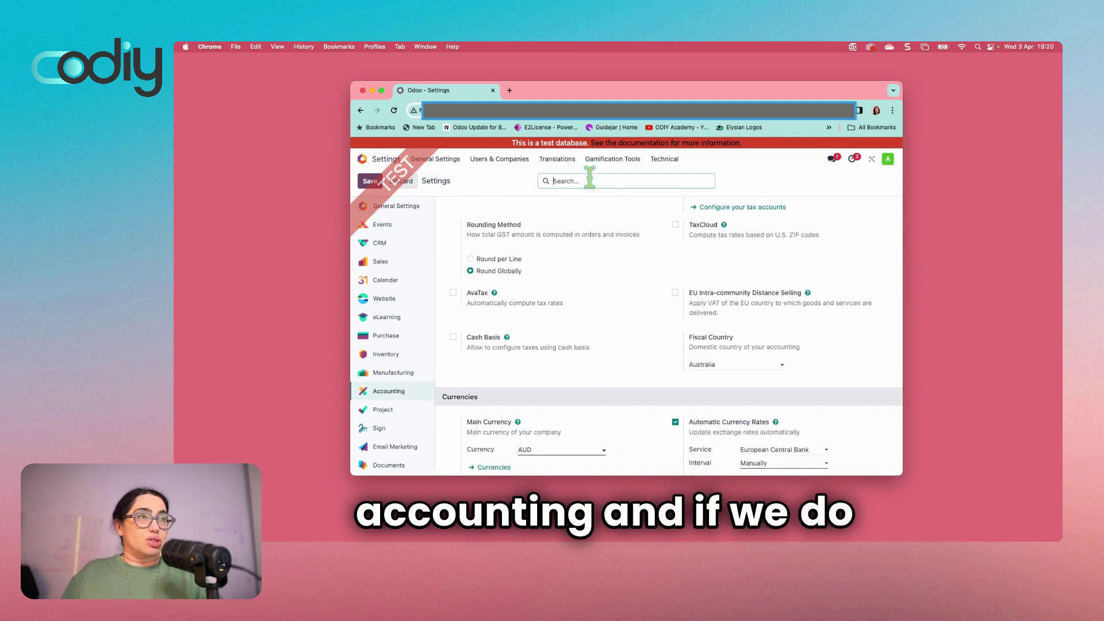
{"action": "type", "text": "deferre"}
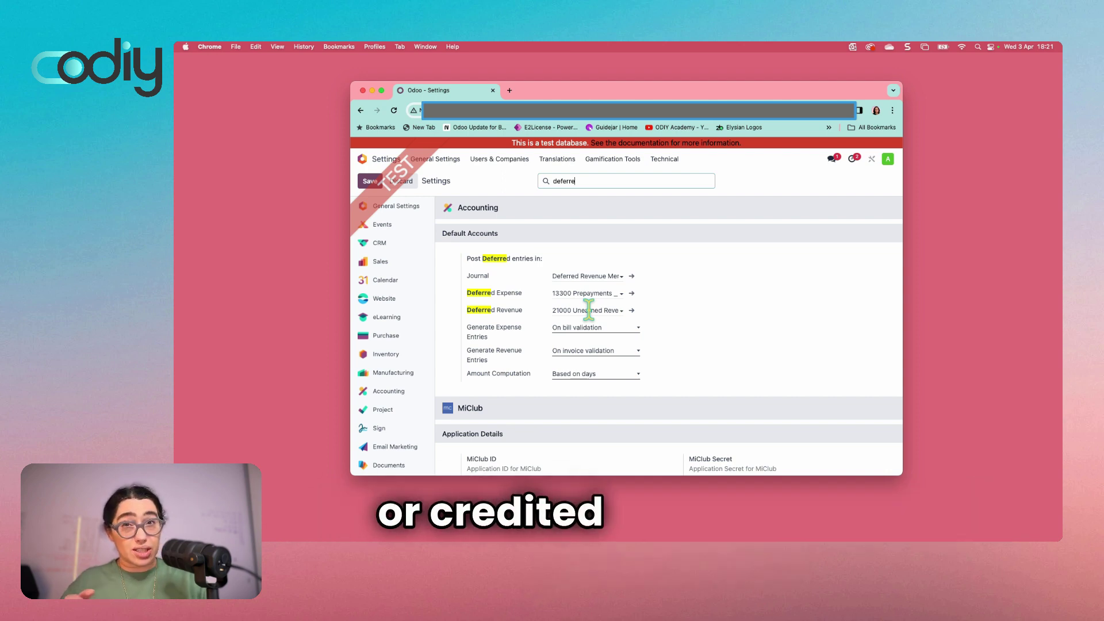
{"action": "left_click", "coordinate": [621, 332]}
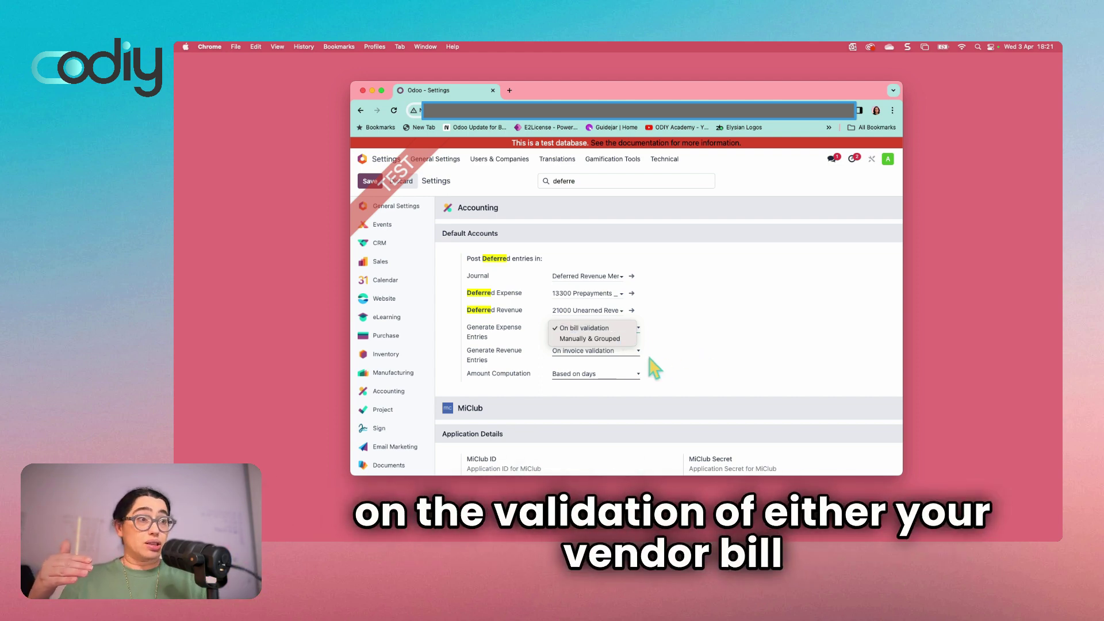
{"action": "left_click", "coordinate": [593, 359]}
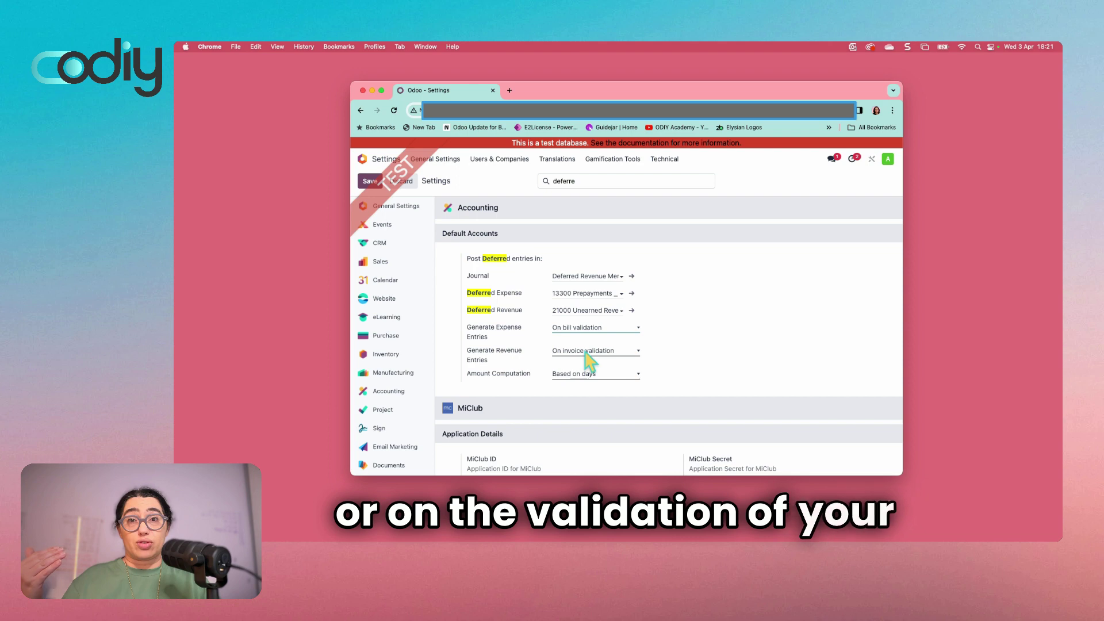
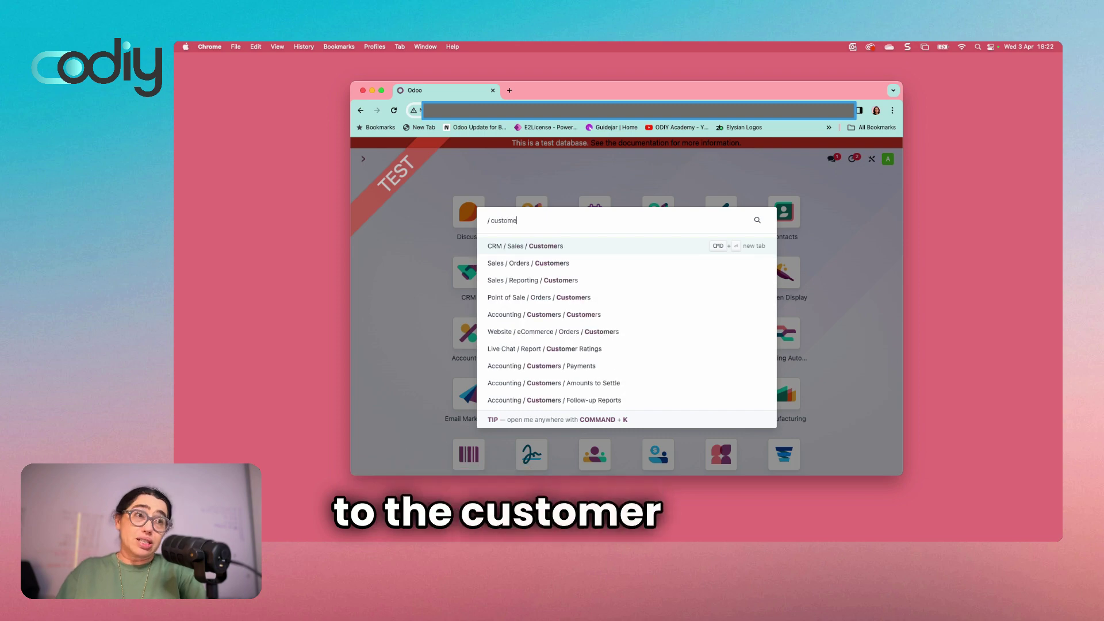
{"action": "type", "text": "inv"}
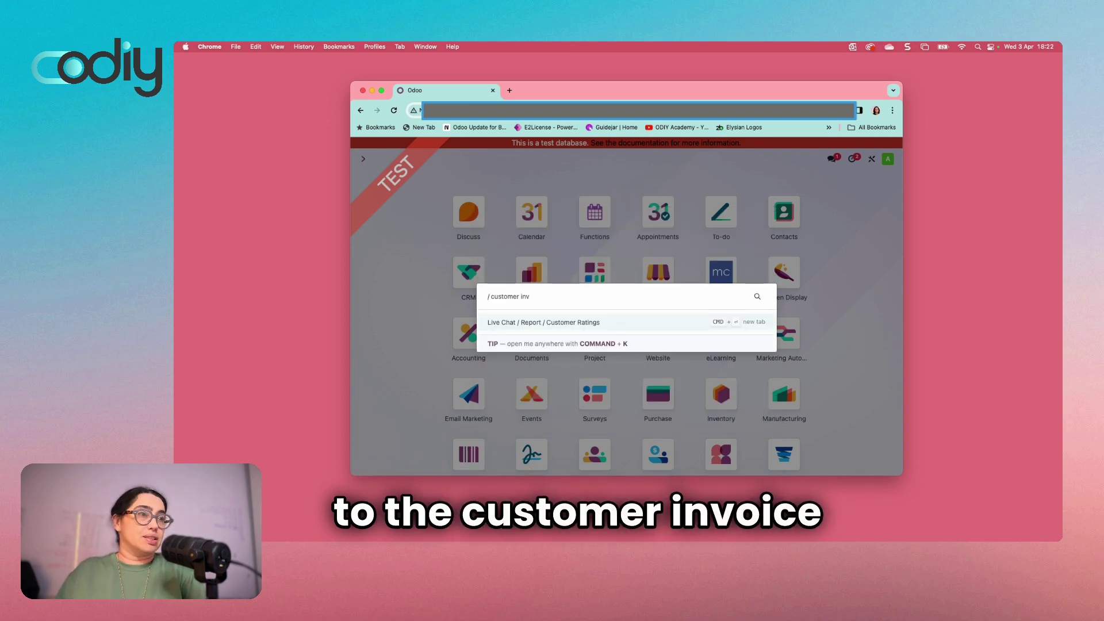
{"action": "key", "text": "BackSpace"}
{"action": "key", "text": "BackSpace"}
{"action": "key", "text": "BackSpace"}
{"action": "key", "text": "BackSpace"}
{"action": "key", "text": "BackSpace"}
{"action": "key", "text": "BackSpace"}
{"action": "key", "text": "BackSpace"}
{"action": "key", "text": "BackSpace"}
{"action": "key", "text": "BackSpace"}
{"action": "key", "text": "BackSpace"}
{"action": "key", "text": "BackSpace"}
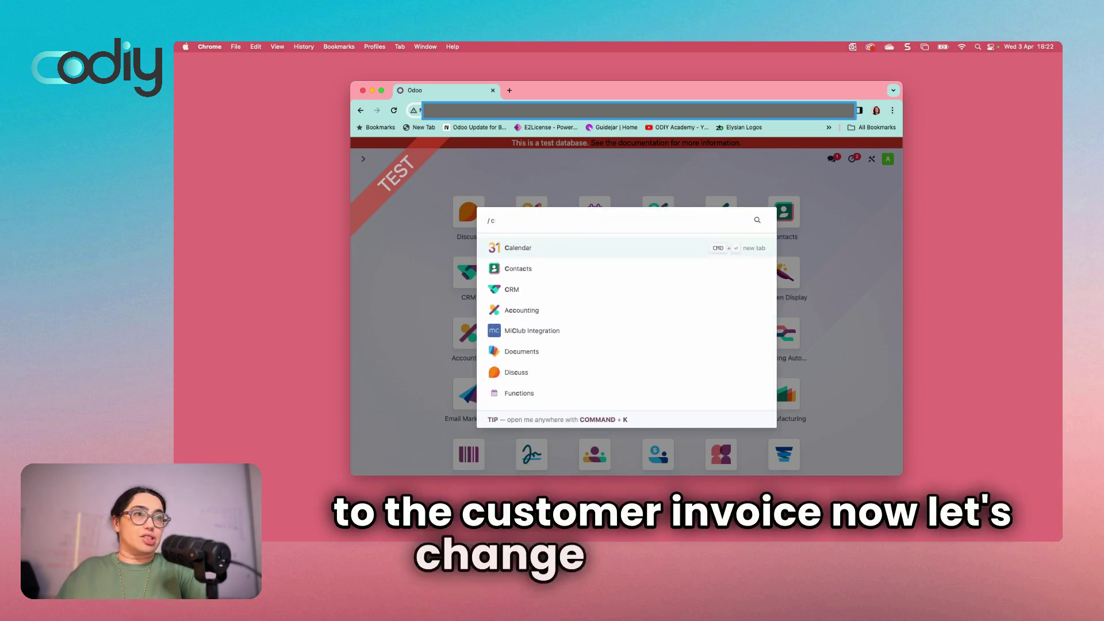
{"action": "key", "text": "BackSpace"}
{"action": "key", "text": "BackSpace"}
{"action": "key", "text": "BackSpace"}
Search the menus for "invoice", open the Invoices list, and start a new customer invoice
{"action": "type", "text": "invoice"}
{"action": "key", "text": "Return"}
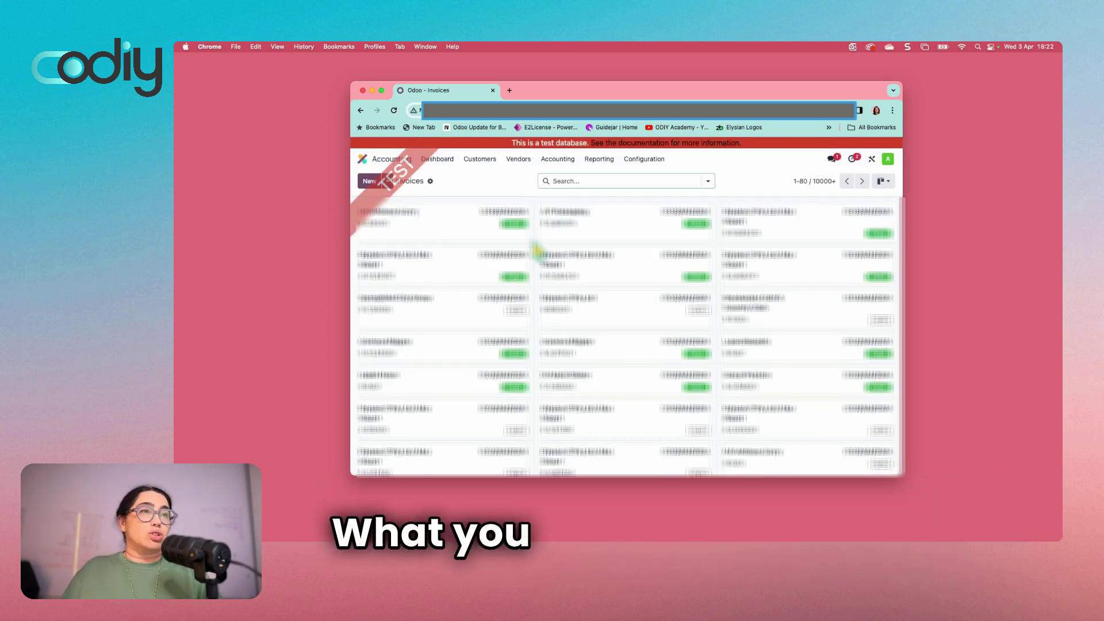
{"action": "key", "text": "alt+c"}
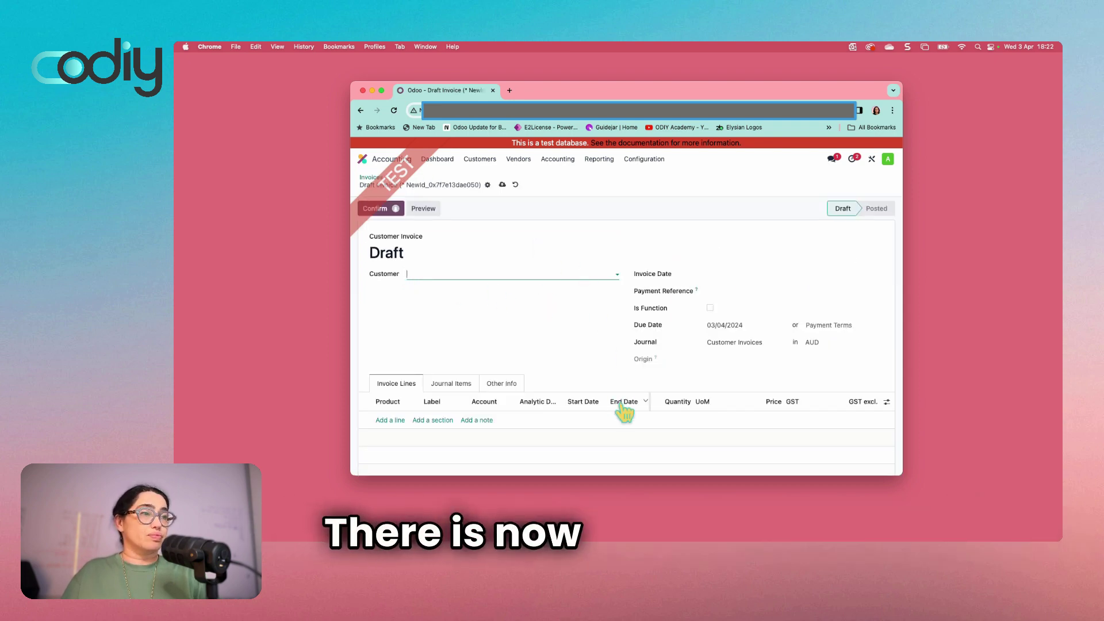
{"action": "scroll", "coordinate": [598, 413], "scroll_direction": "down", "scroll_amount": 3}
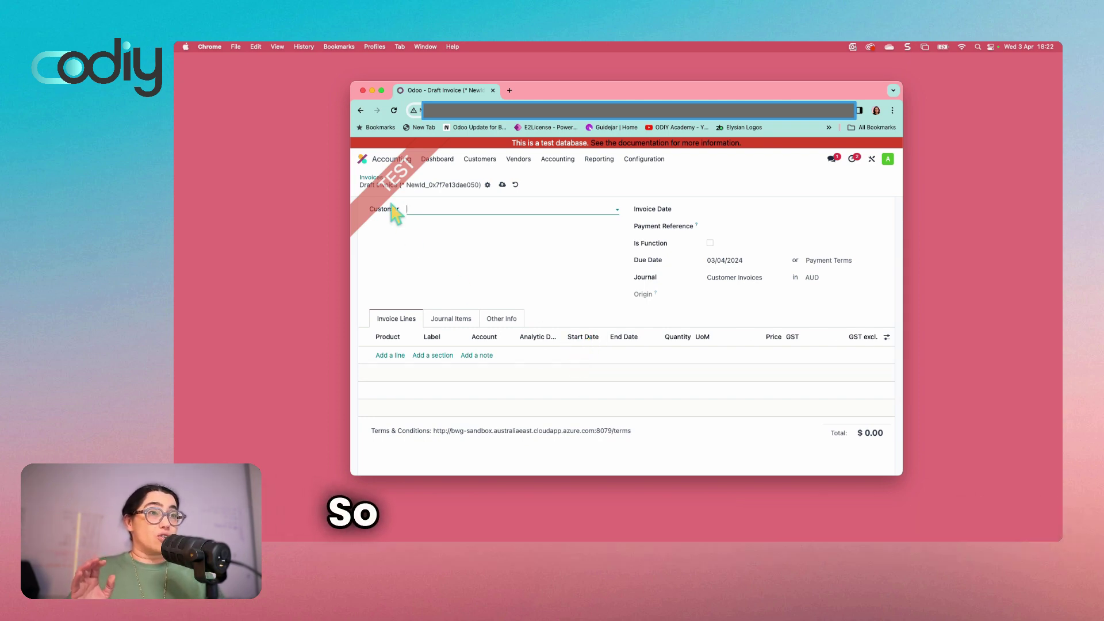
Set the draft invoice's customer to the Elysian 2 Pty Ltd contact and its invoice date to 01/04/2024
{"action": "type", "text": "el"}
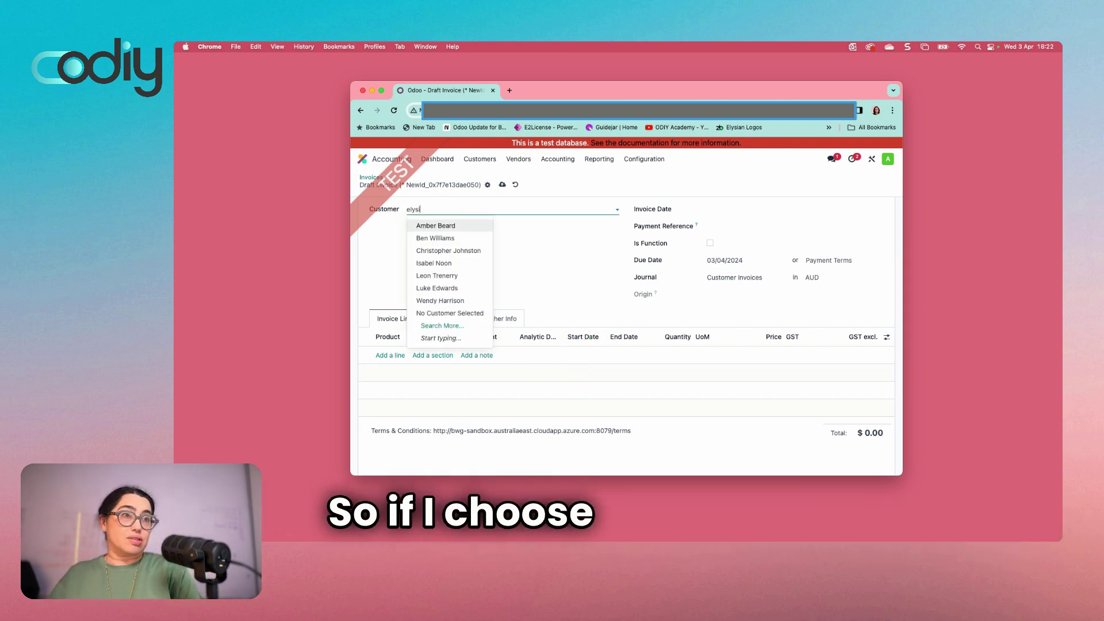
{"action": "type", "text": "ysi"}
{"action": "left_click", "coordinate": [486, 239]}
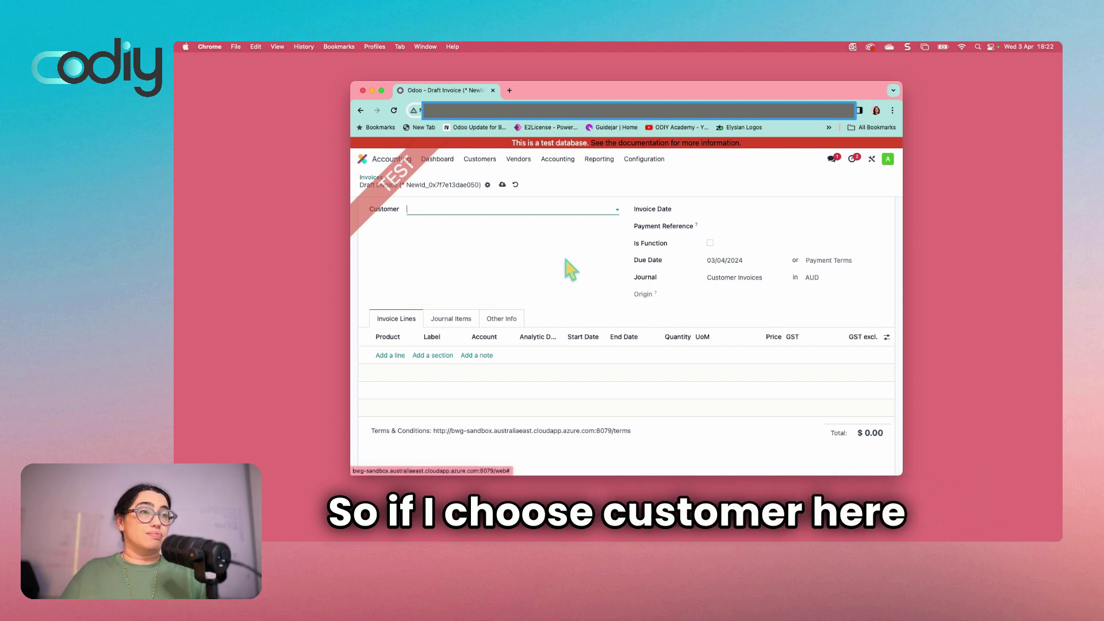
{"action": "left_click", "coordinate": [724, 212]}
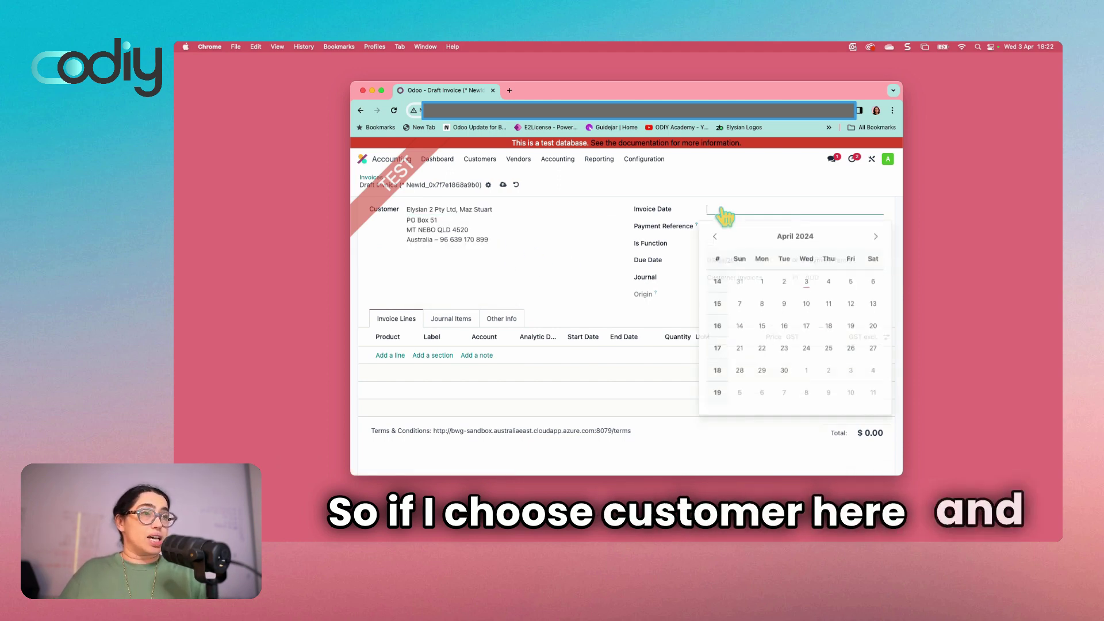
{"action": "left_click", "coordinate": [764, 284]}
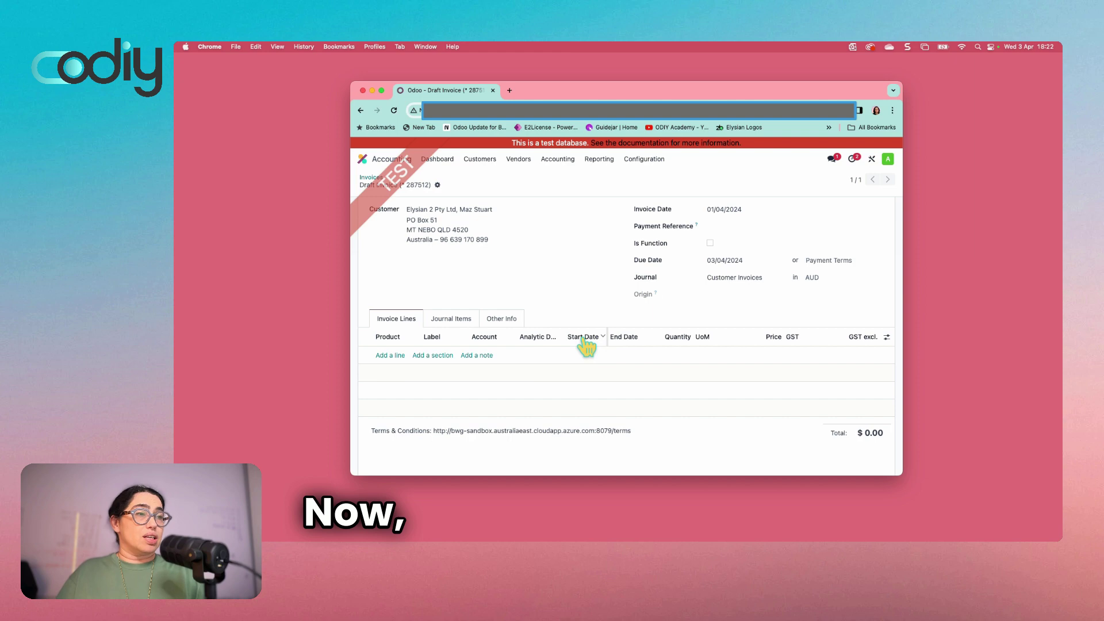
Add an invoice line with the product [MiMembership line item] 5 Day Membership
{"action": "left_click", "coordinate": [389, 358]}
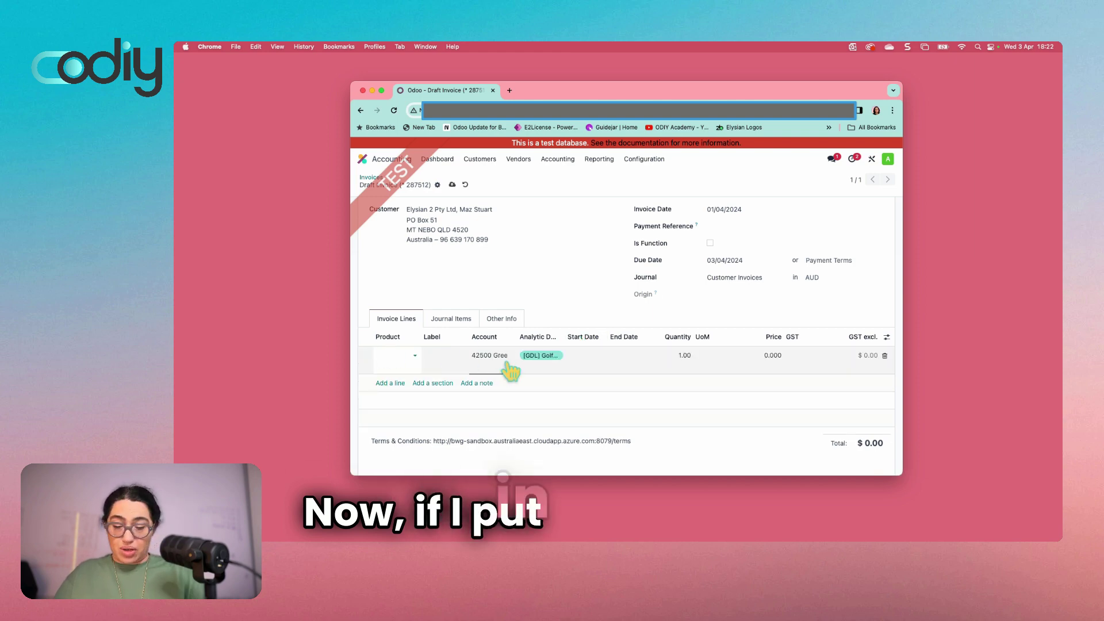
{"action": "type", "text": "mem"}
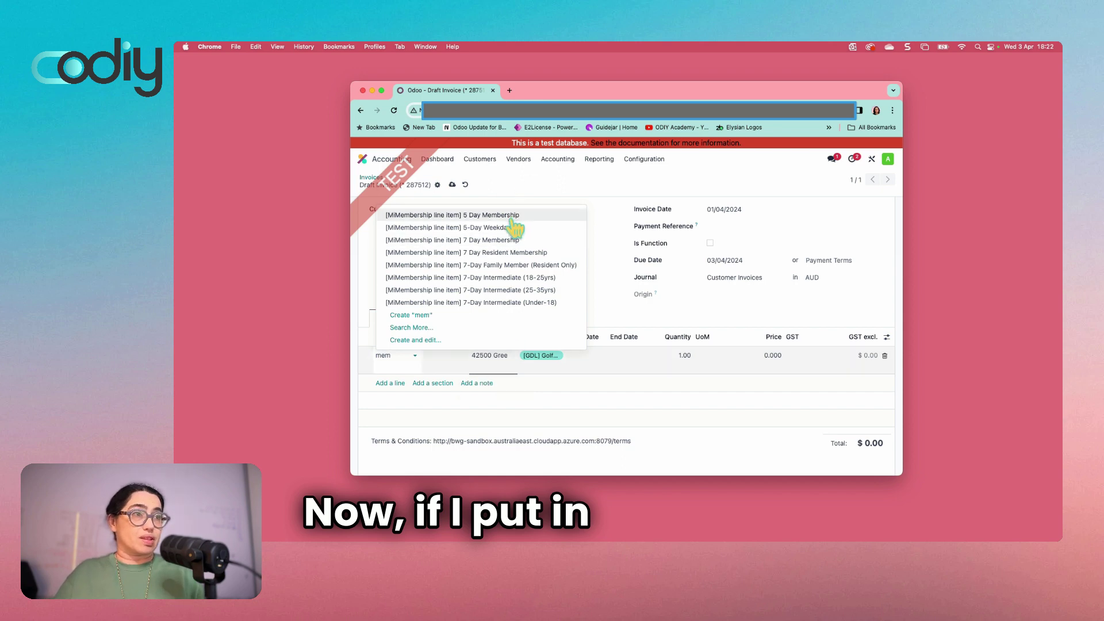
{"action": "left_click", "coordinate": [511, 218]}
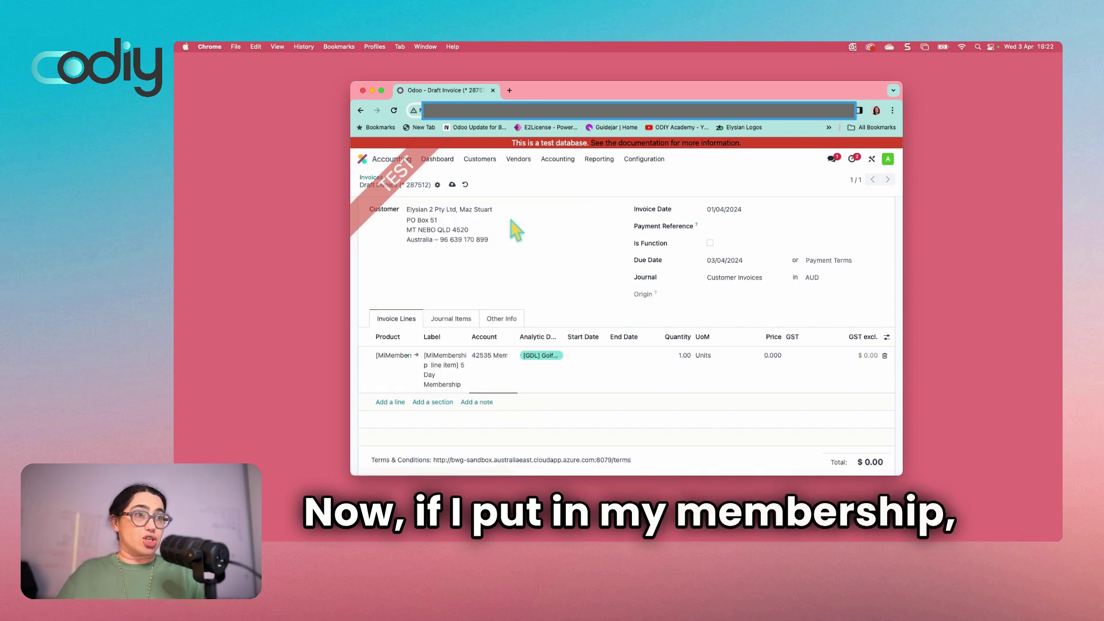
Set the membership line's start date to 01/04/2024 and its end date to 30/06/2024
{"action": "left_click", "coordinate": [589, 363]}
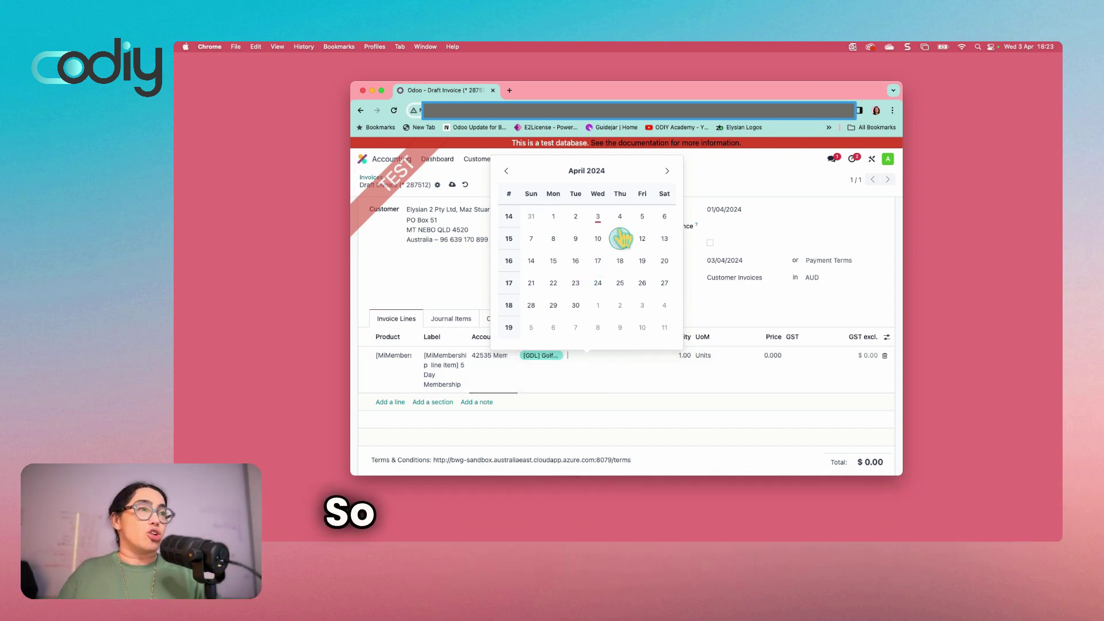
{"action": "left_click", "coordinate": [553, 218]}
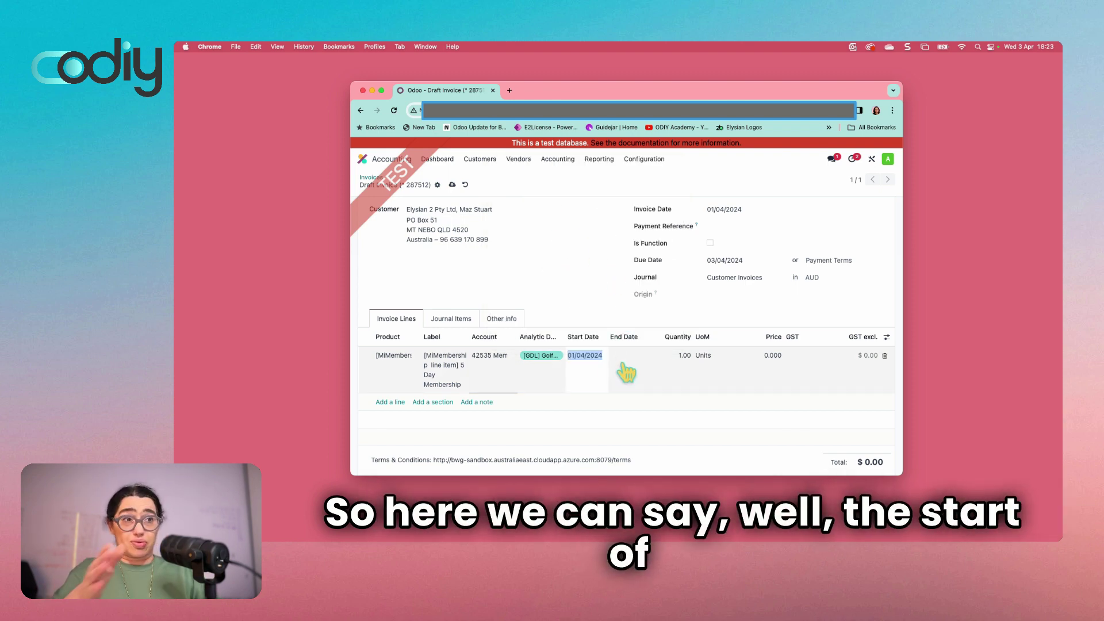
{"action": "left_click", "coordinate": [628, 371]}
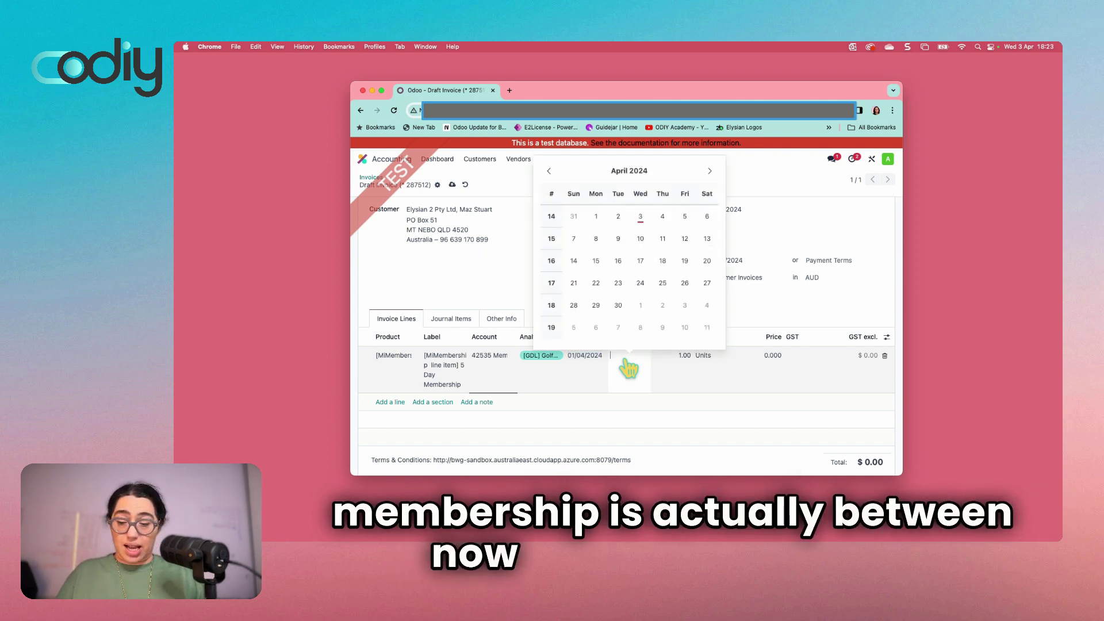
{"action": "type", "text": "30/0"}
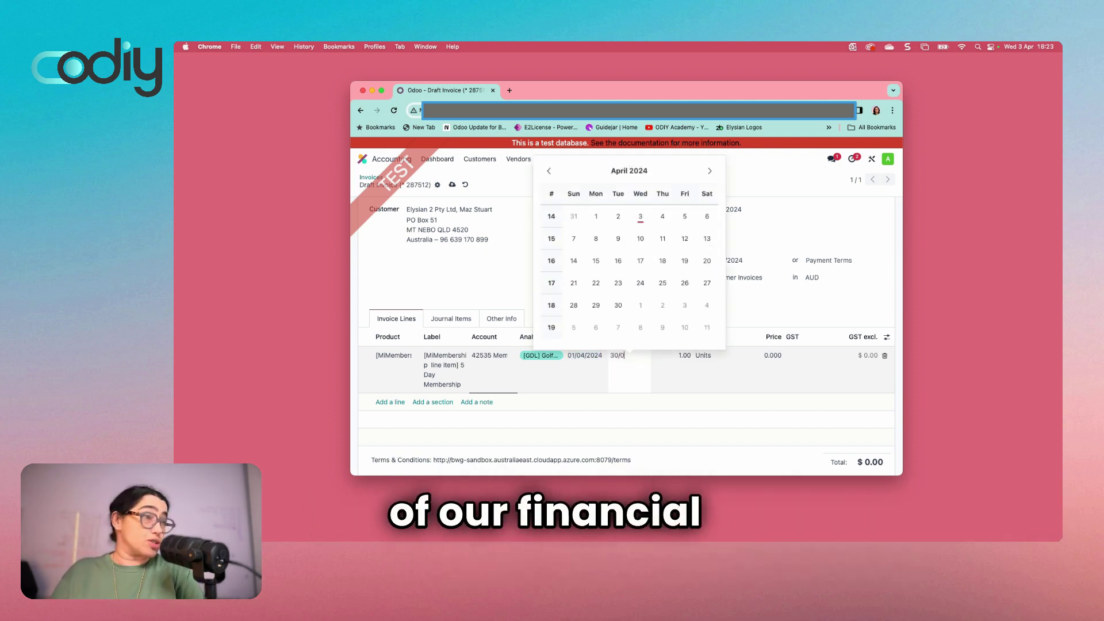
{"action": "type", "text": "6/"}
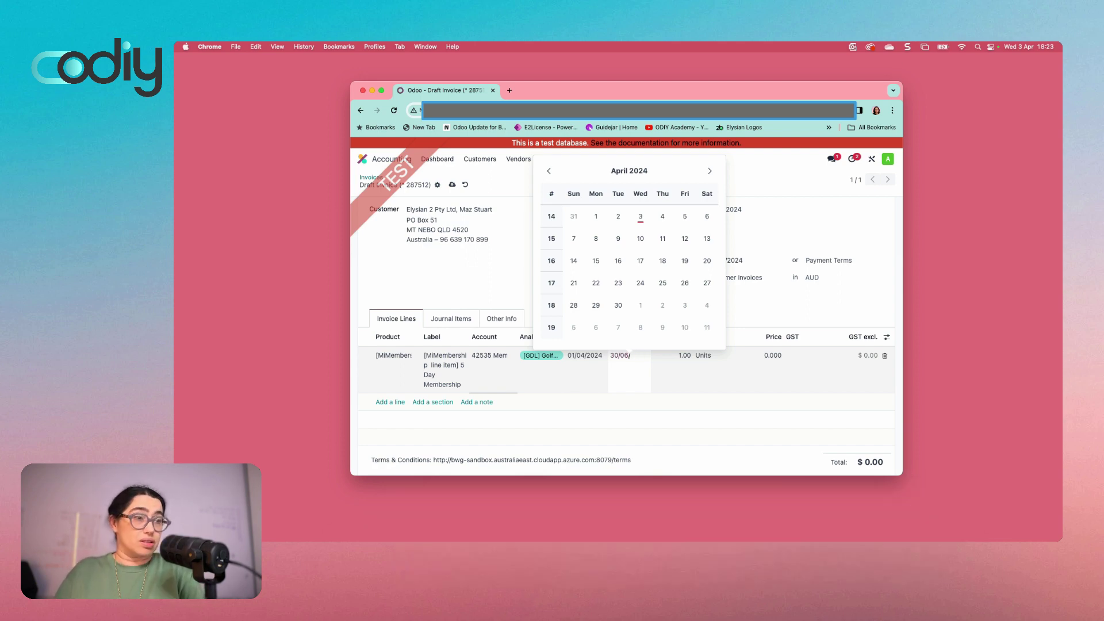
{"action": "type", "text": "3034"}
{"action": "key", "text": "Tab"}
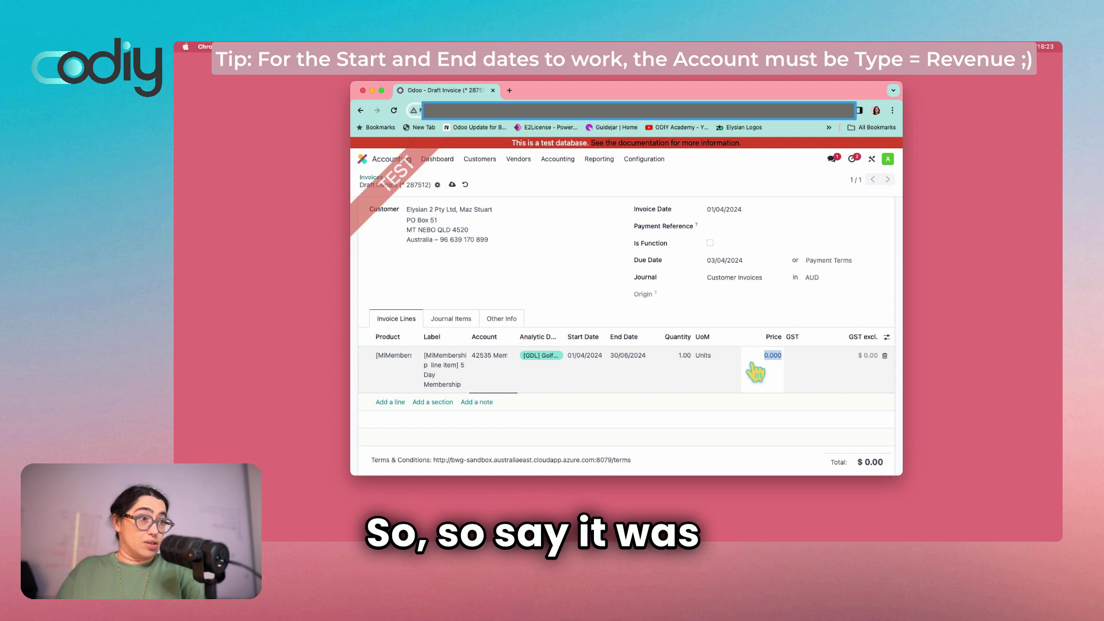
Set the membership line's price to 600 and apply the Sale Ex GST tax
{"action": "type", "text": "00"}
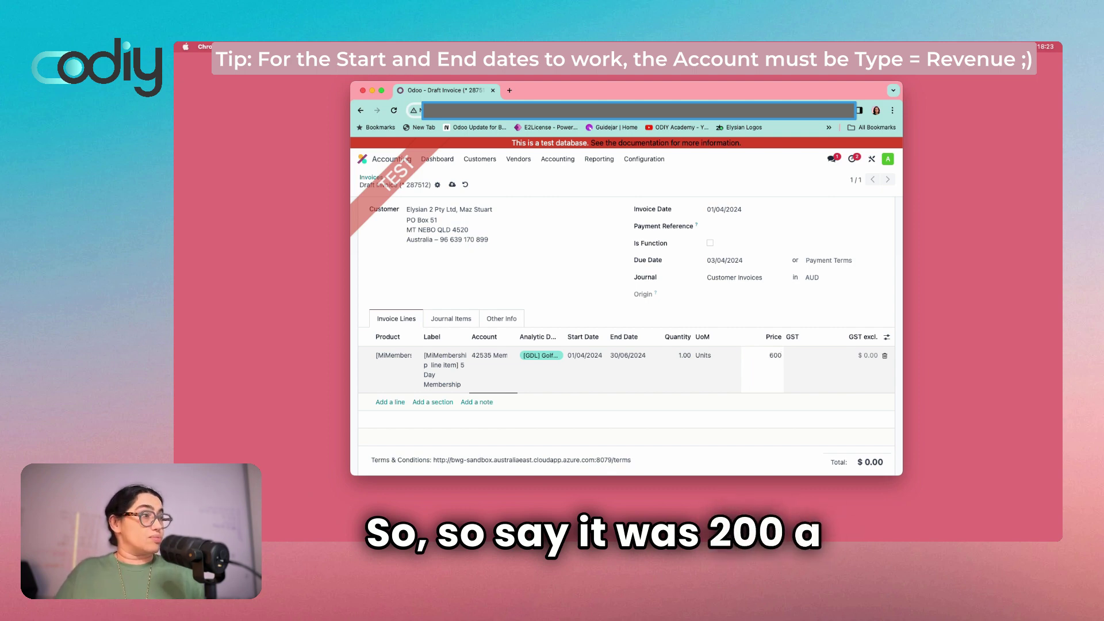
{"action": "left_click", "coordinate": [543, 280]}
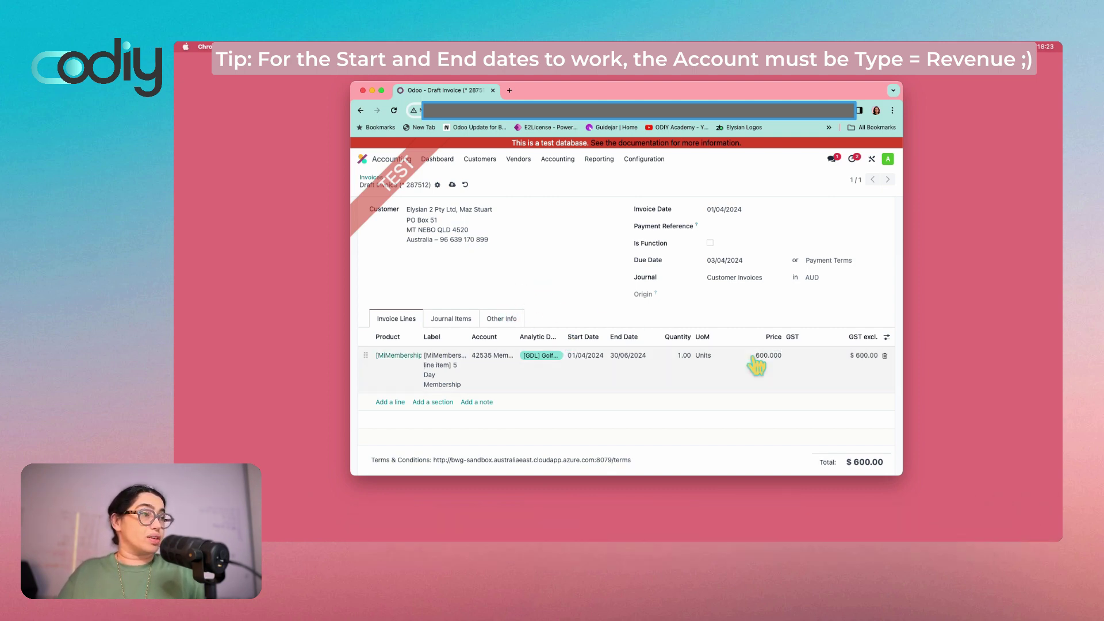
{"action": "left_click", "coordinate": [826, 362]}
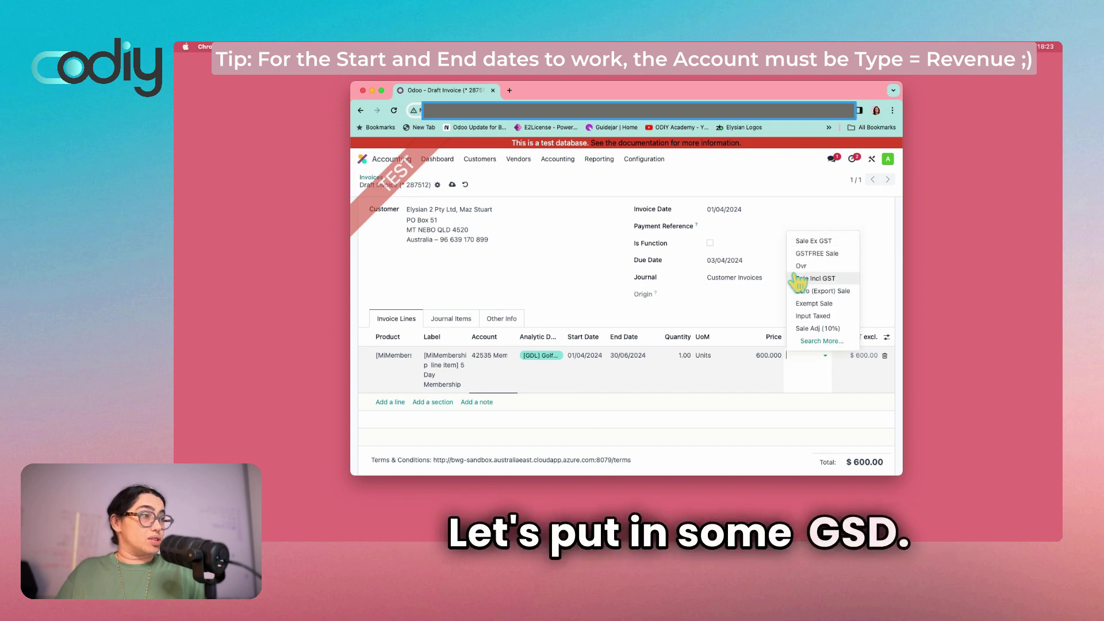
{"action": "left_click", "coordinate": [816, 253]}
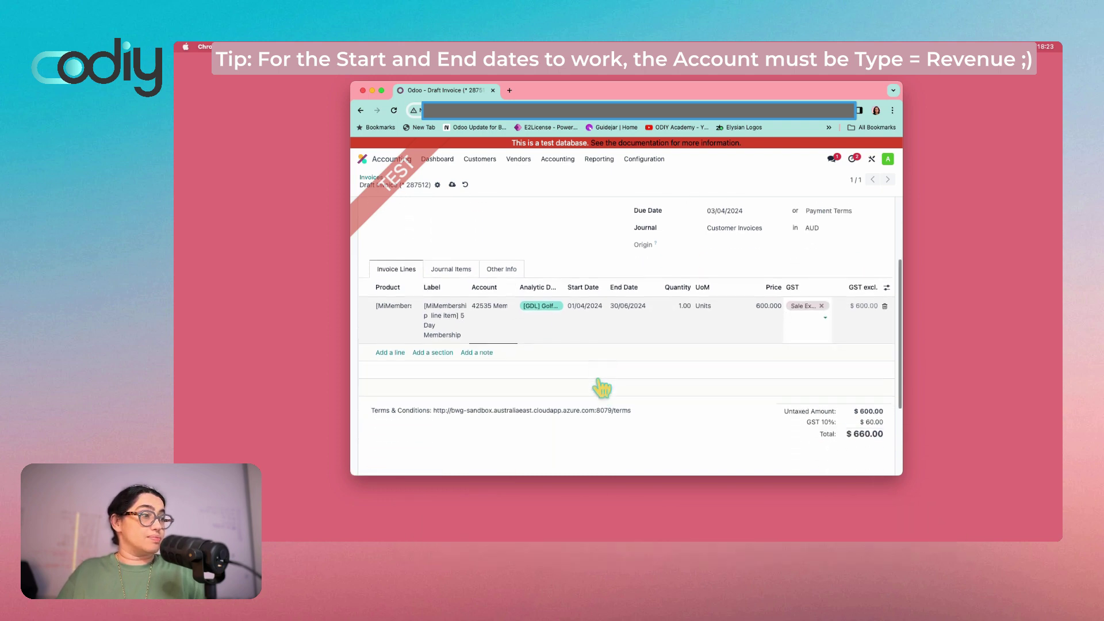
Save the draft membership invoice and confirm it
{"action": "scroll", "coordinate": [581, 281], "scroll_direction": "up", "scroll_amount": 2}
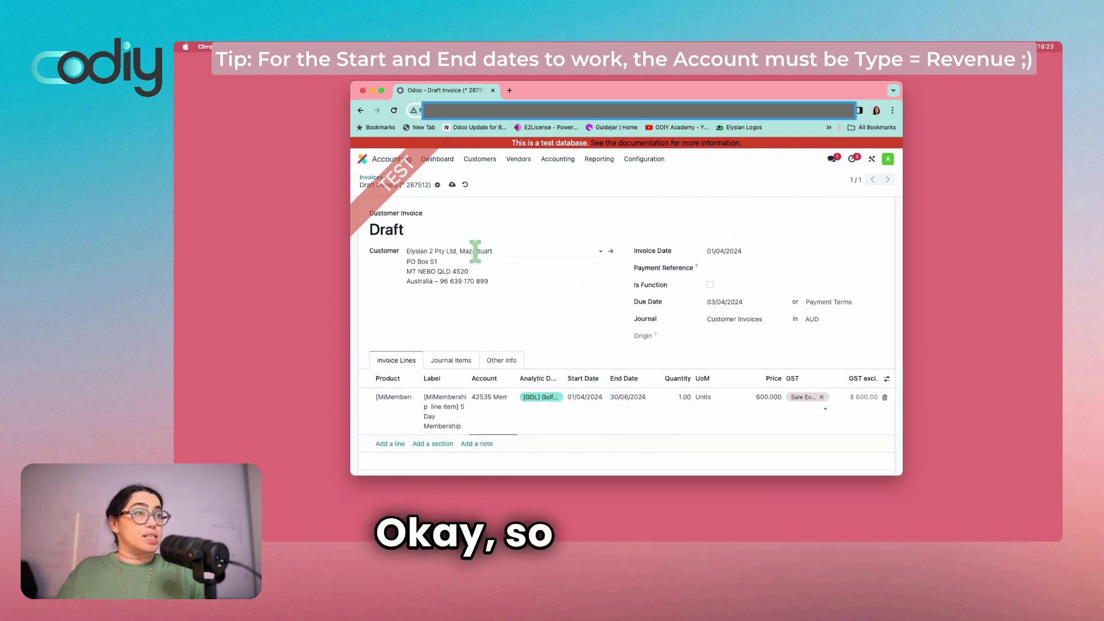
{"action": "left_click", "coordinate": [452, 185]}
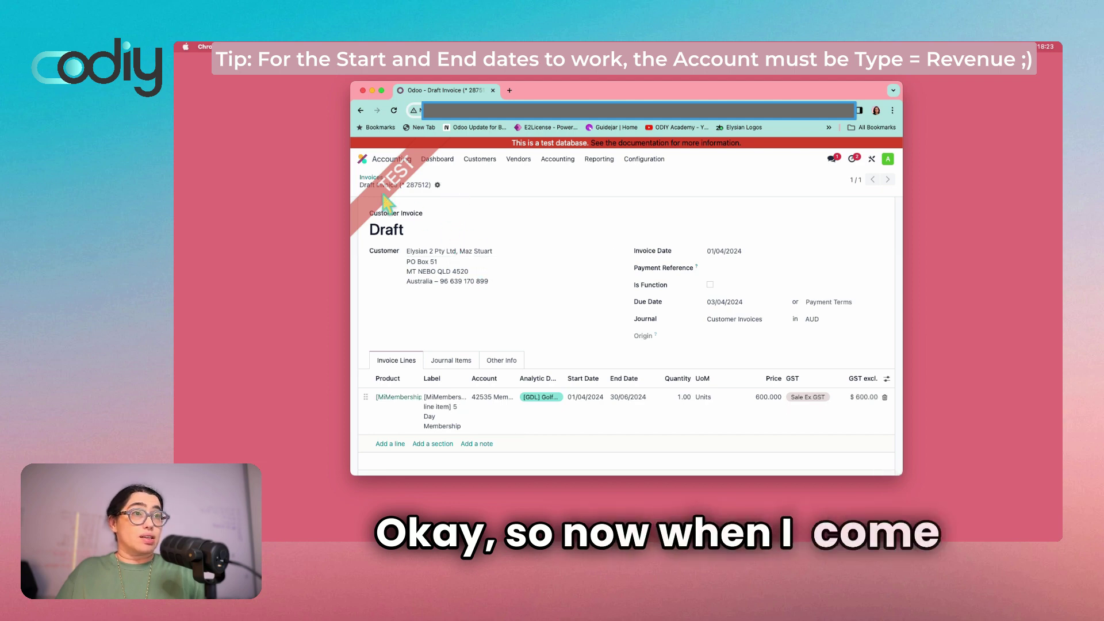
{"action": "scroll", "coordinate": [477, 256], "scroll_direction": "down", "scroll_amount": 1}
{"action": "scroll", "coordinate": [478, 255], "scroll_direction": "up", "scroll_amount": 2}
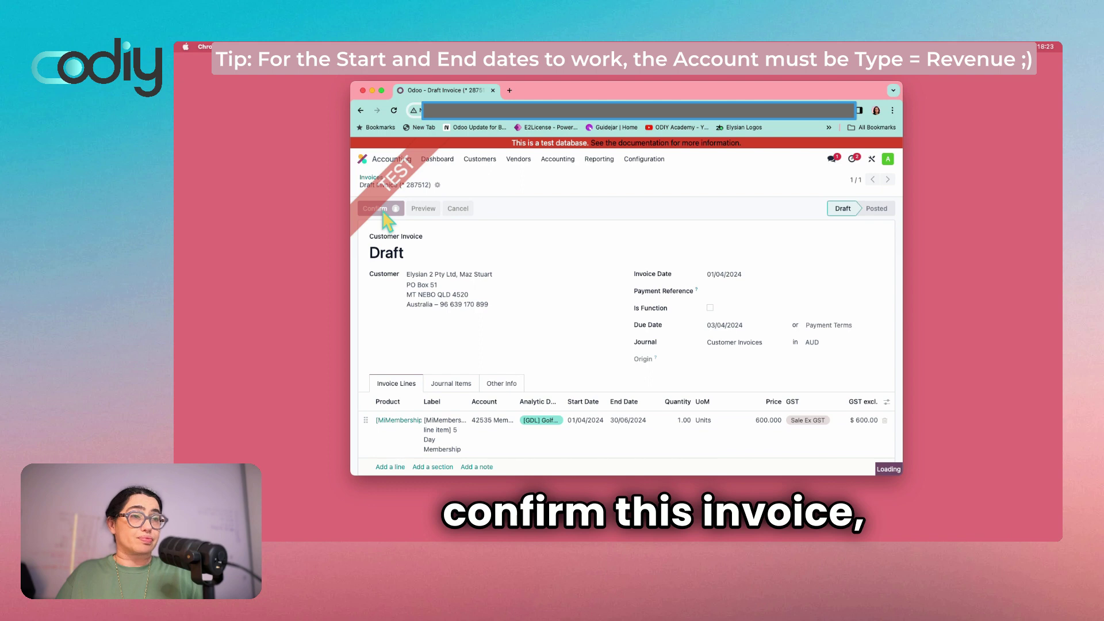
{"action": "left_click", "coordinate": [376, 209]}
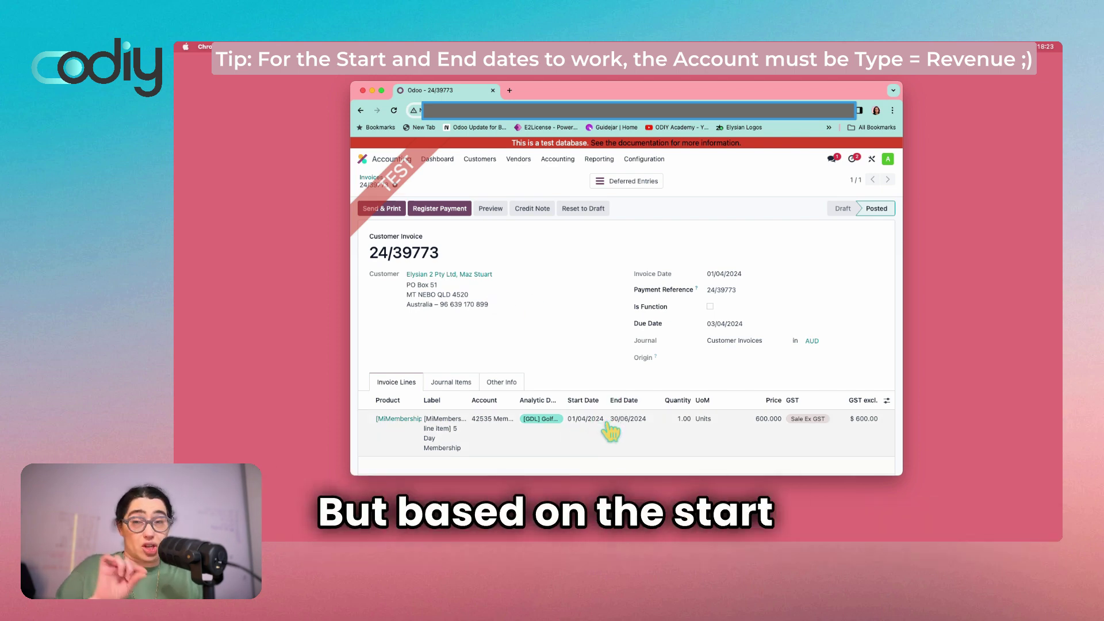
Review the posted invoice, open its deferred entries, and examine the journal items with their dates and amounts
{"action": "scroll", "coordinate": [568, 365], "scroll_direction": "down", "scroll_amount": 5}
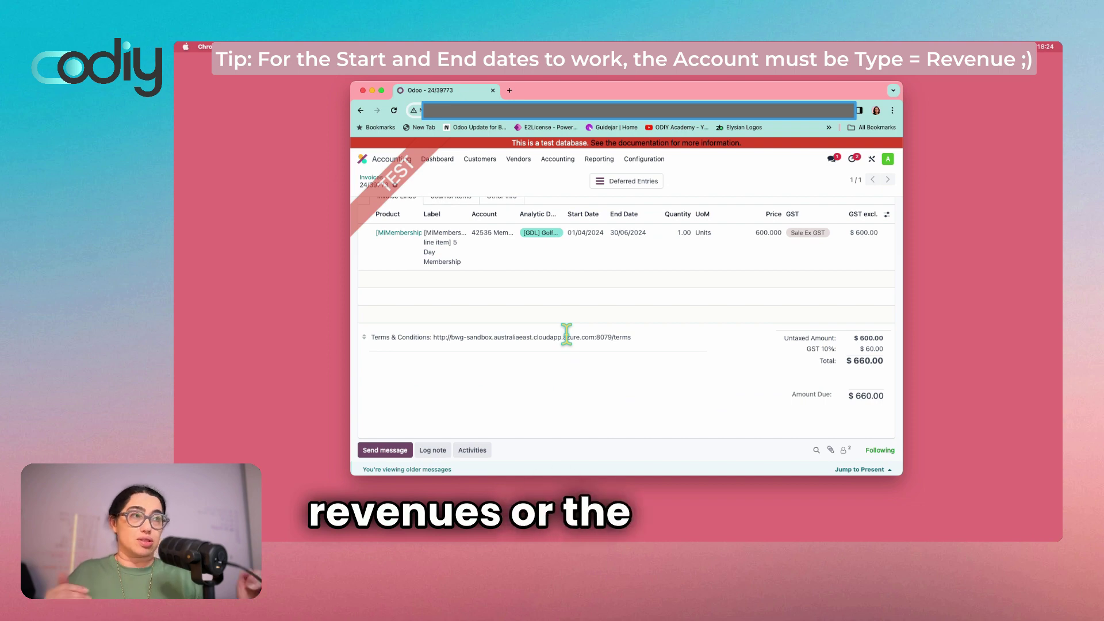
{"action": "scroll", "coordinate": [569, 341], "scroll_direction": "up", "scroll_amount": 5}
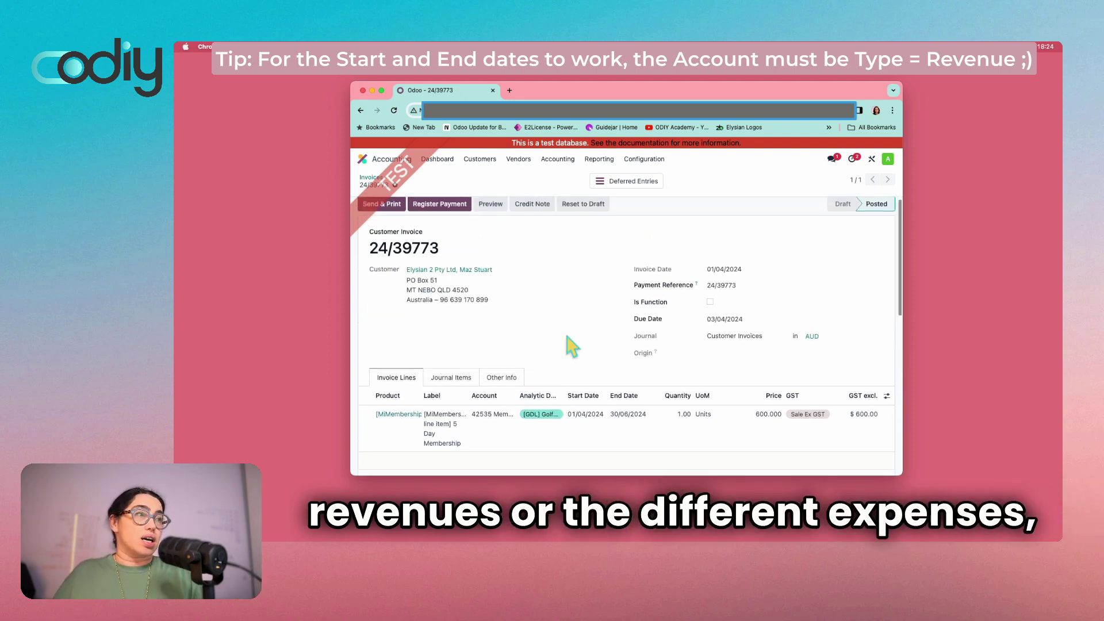
{"action": "scroll", "coordinate": [571, 345], "scroll_direction": "down", "scroll_amount": 1}
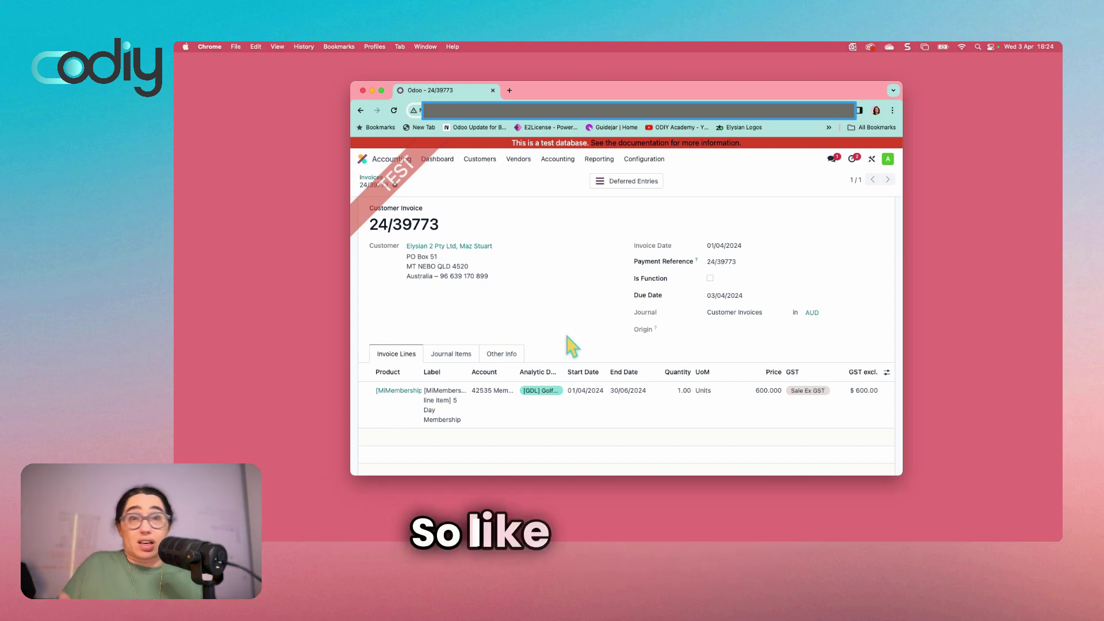
{"action": "left_click", "coordinate": [630, 182]}
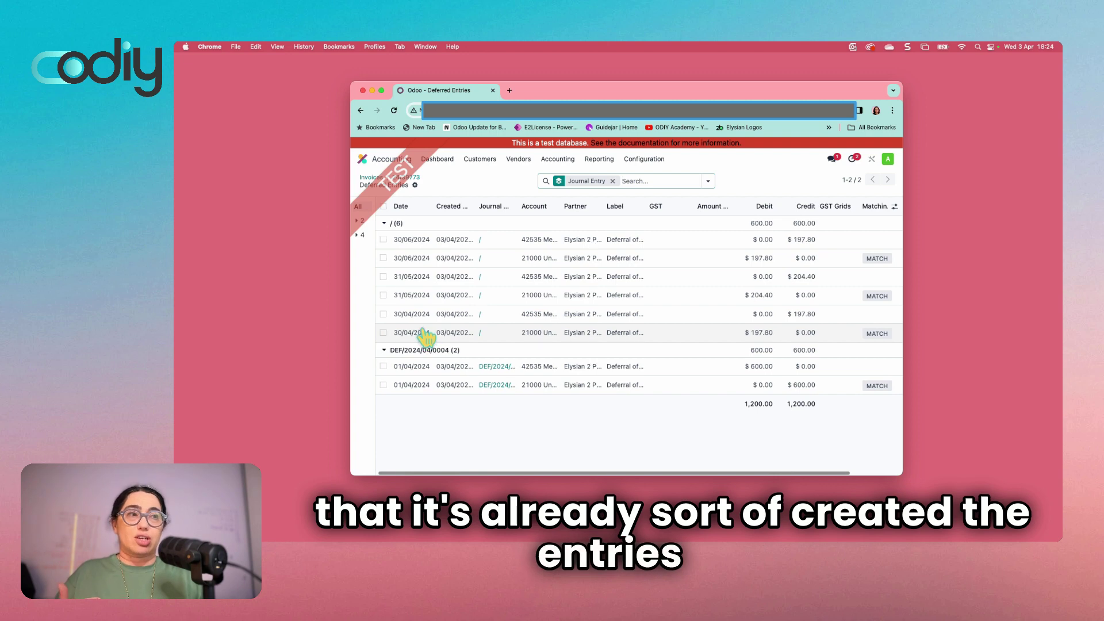
{"action": "scroll", "coordinate": [482, 242], "scroll_direction": "right", "scroll_amount": 1}
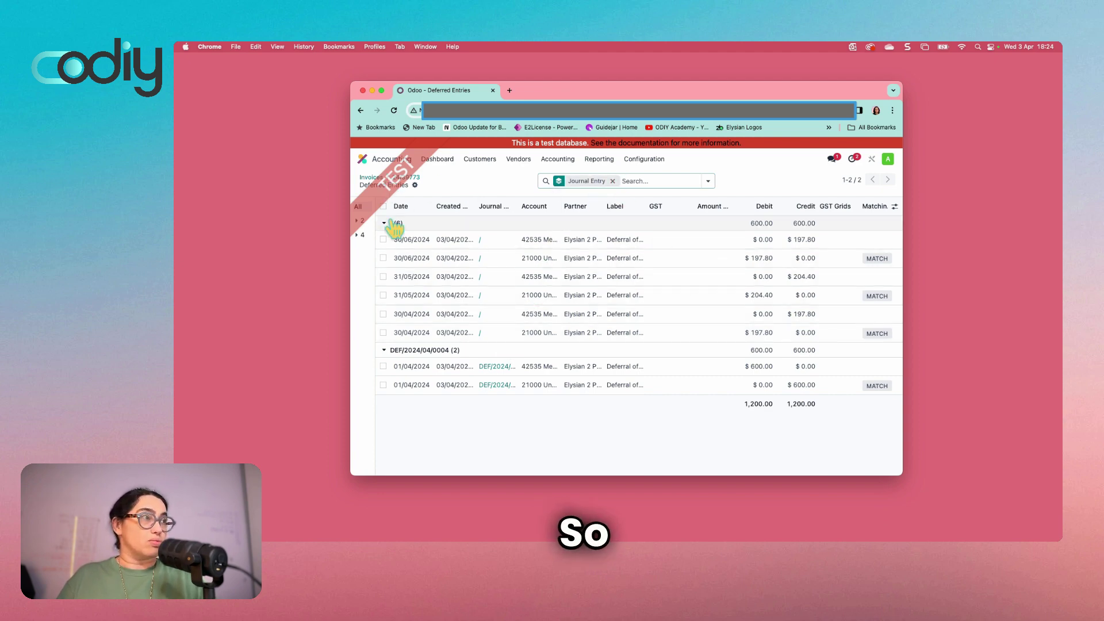
Return to the Accounting dashboard and open the journal entries of the Deferred Revenue Memberships journal
{"action": "left_click", "coordinate": [363, 159]}
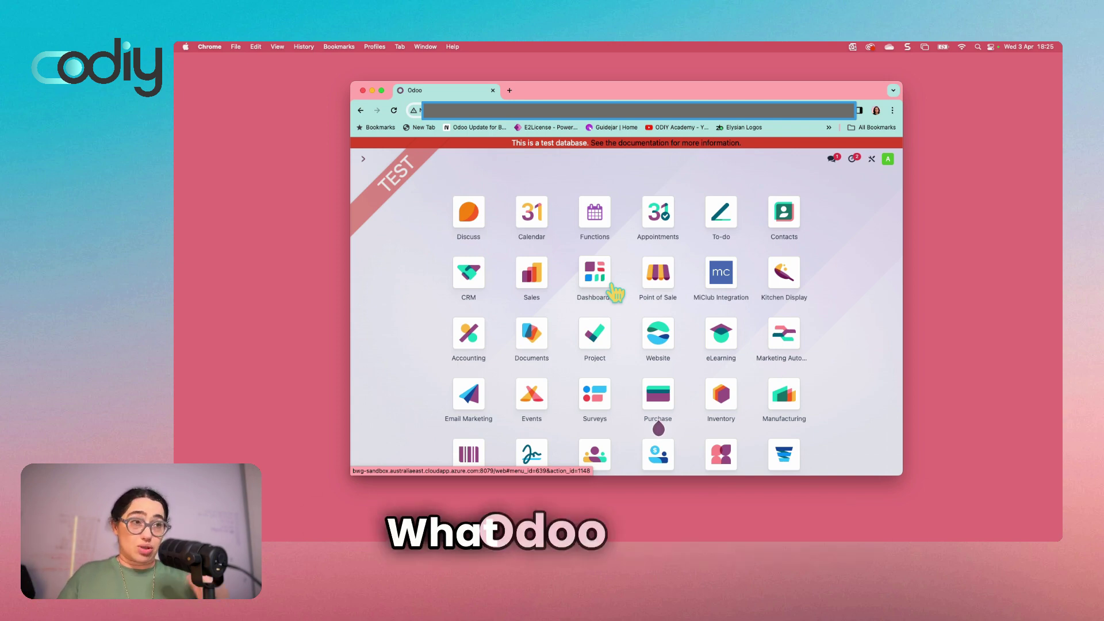
{"action": "type", "text": "Accounting"}
{"action": "key", "text": "Return"}
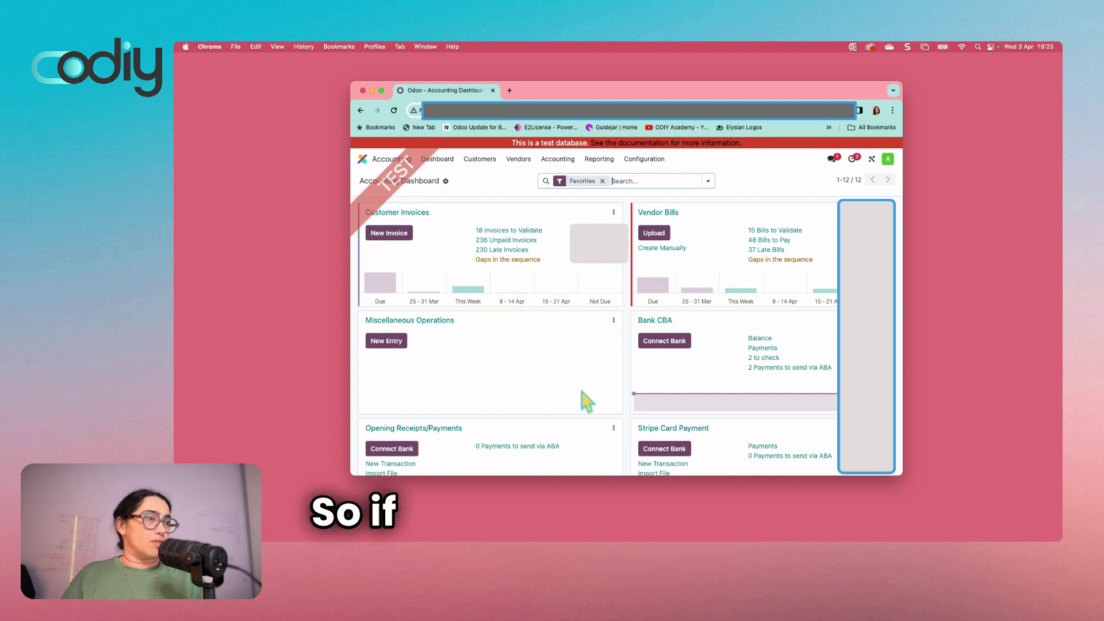
{"action": "scroll", "coordinate": [564, 411], "scroll_direction": "down", "scroll_amount": 10}
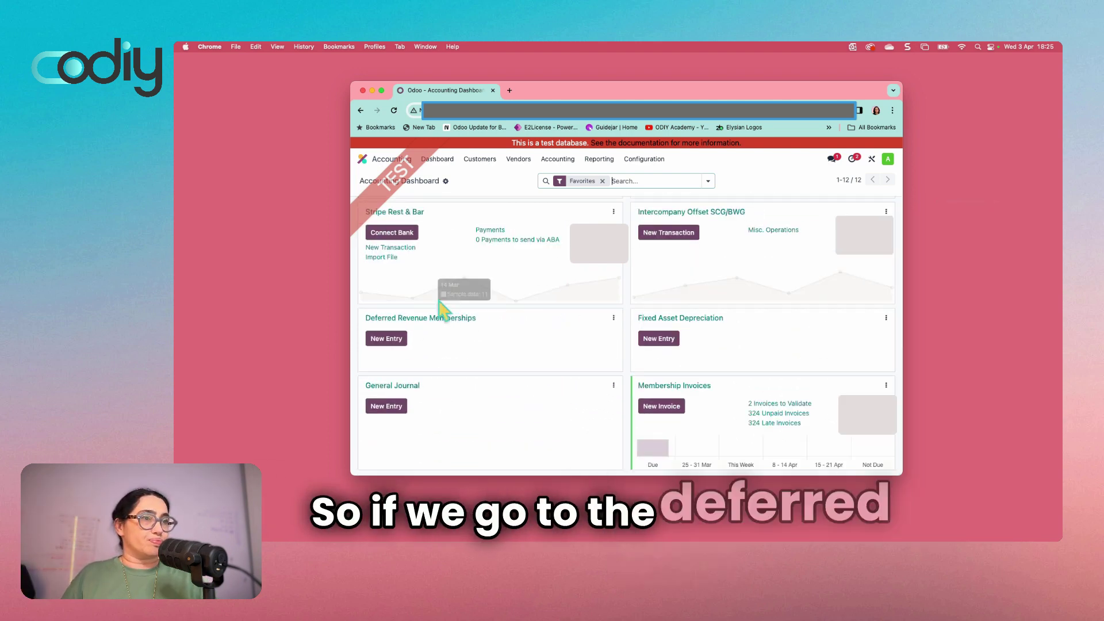
{"action": "left_click", "coordinate": [613, 318]}
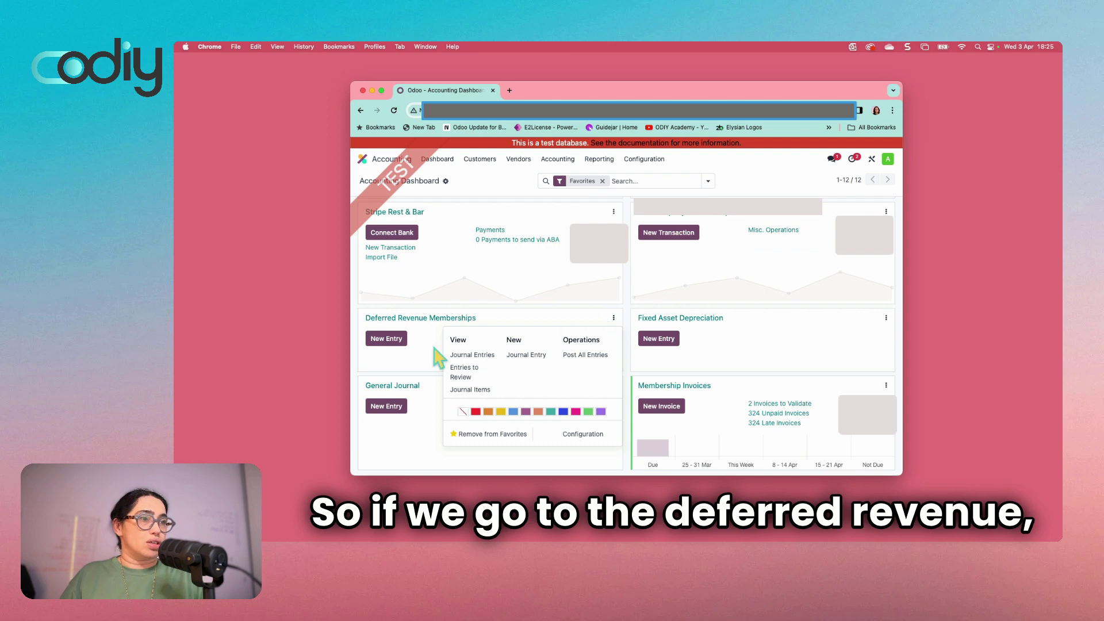
{"action": "left_click", "coordinate": [469, 356]}
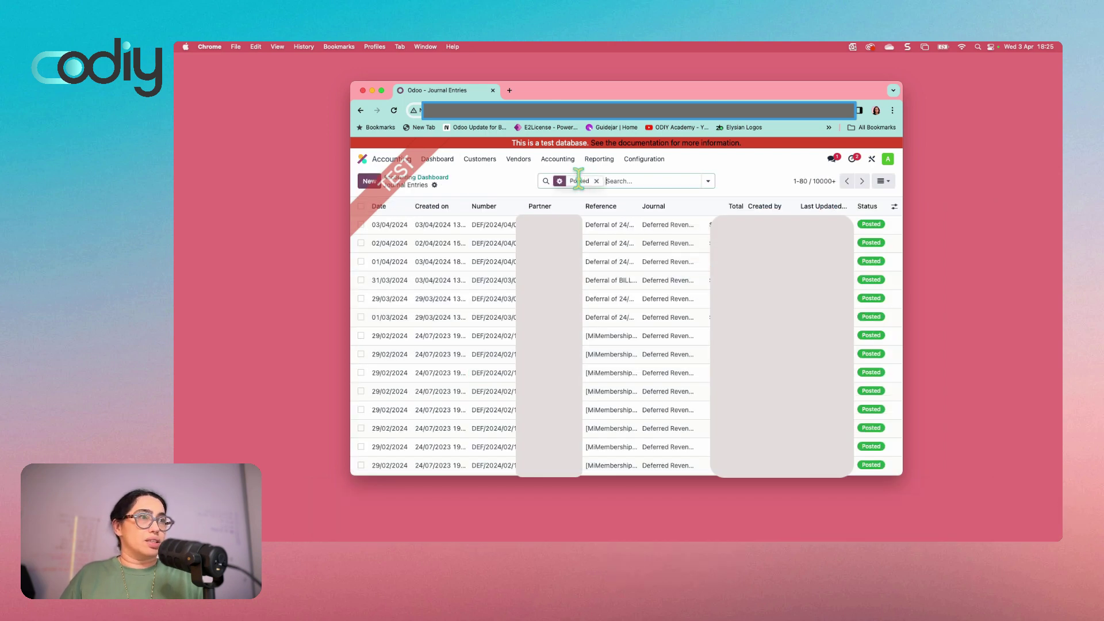
Remove the Posted filter from the journal entries and examine the entries' dates, references and statuses
{"action": "left_click", "coordinate": [597, 181]}
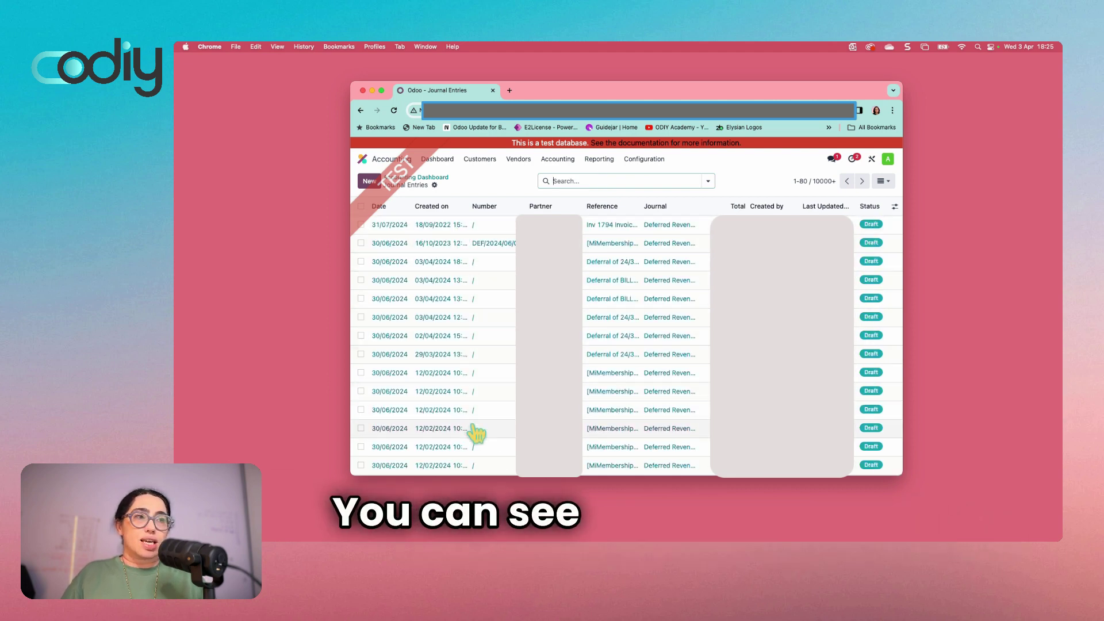
{"action": "scroll", "coordinate": [476, 428], "scroll_direction": "down", "scroll_amount": 10}
{"action": "scroll", "coordinate": [477, 427], "scroll_direction": "down", "scroll_amount": 1}
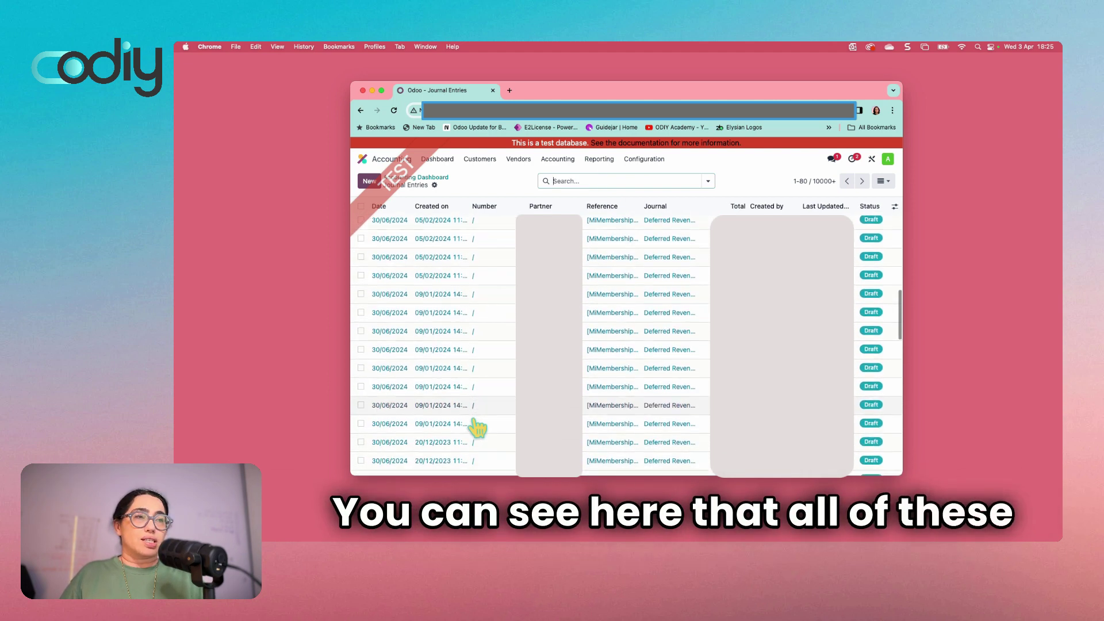
{"action": "scroll", "coordinate": [477, 426], "scroll_direction": "up", "scroll_amount": 15}
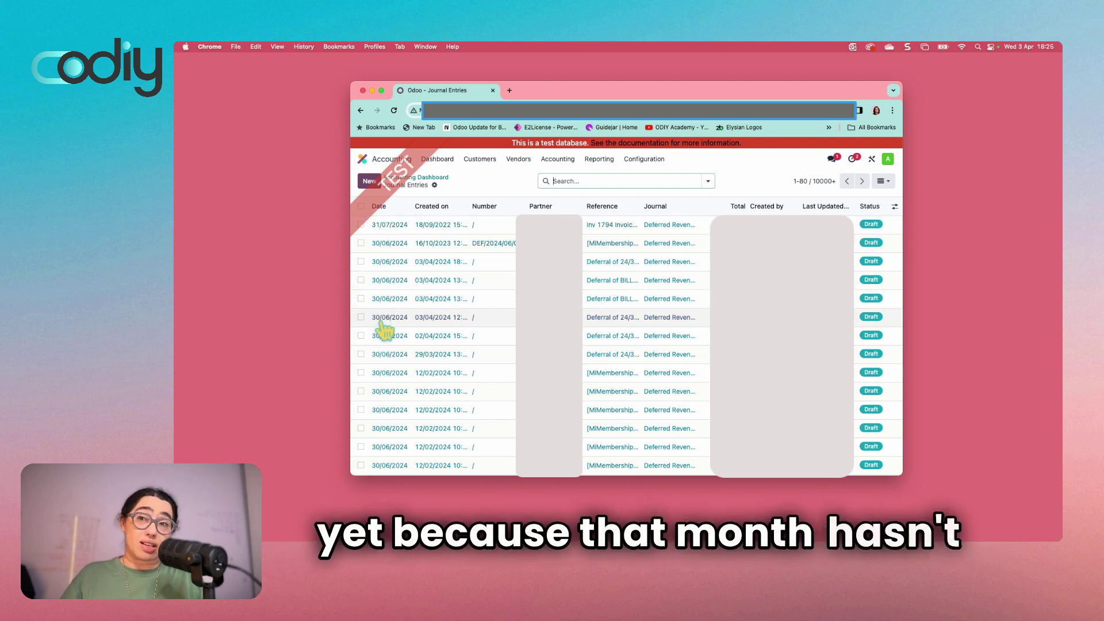
{"action": "scroll", "coordinate": [384, 329], "scroll_direction": "down", "scroll_amount": 15}
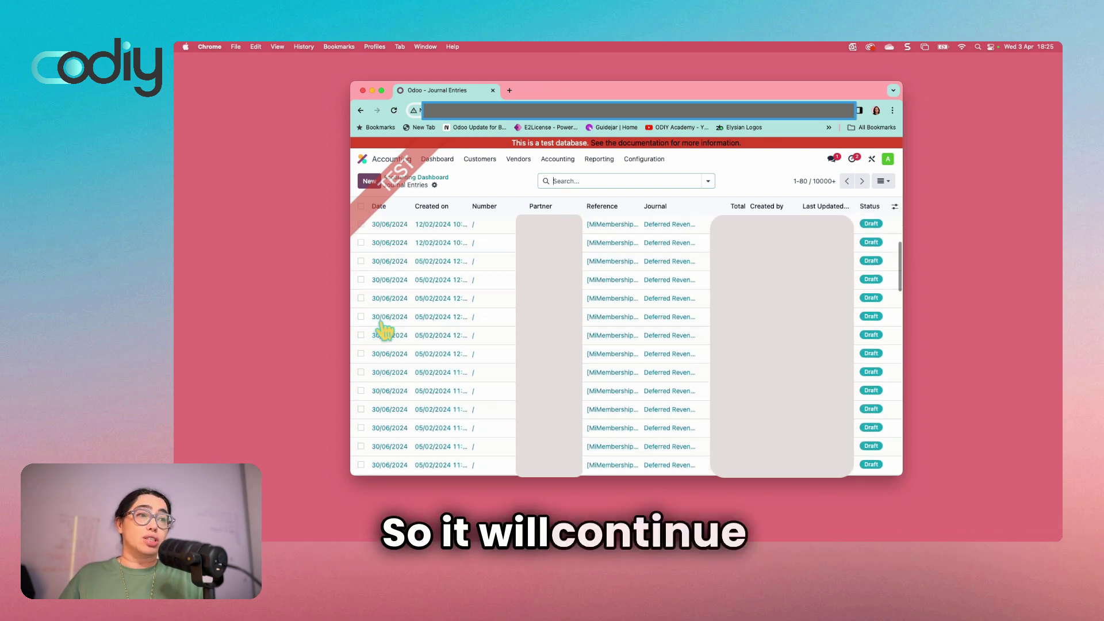
{"action": "scroll", "coordinate": [383, 330], "scroll_direction": "down", "scroll_amount": 2}
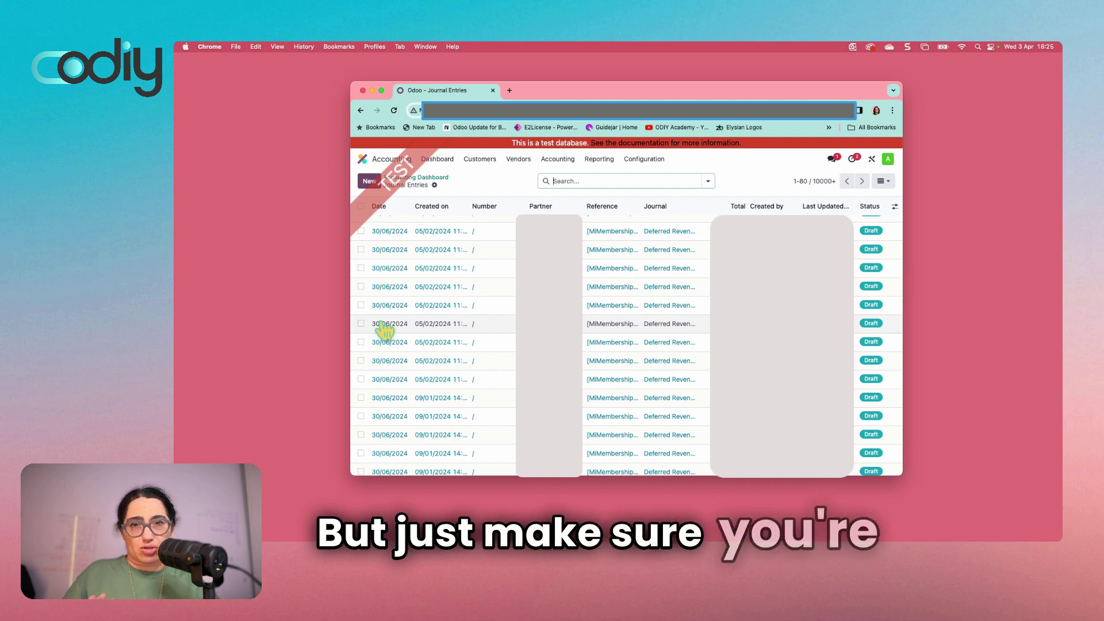